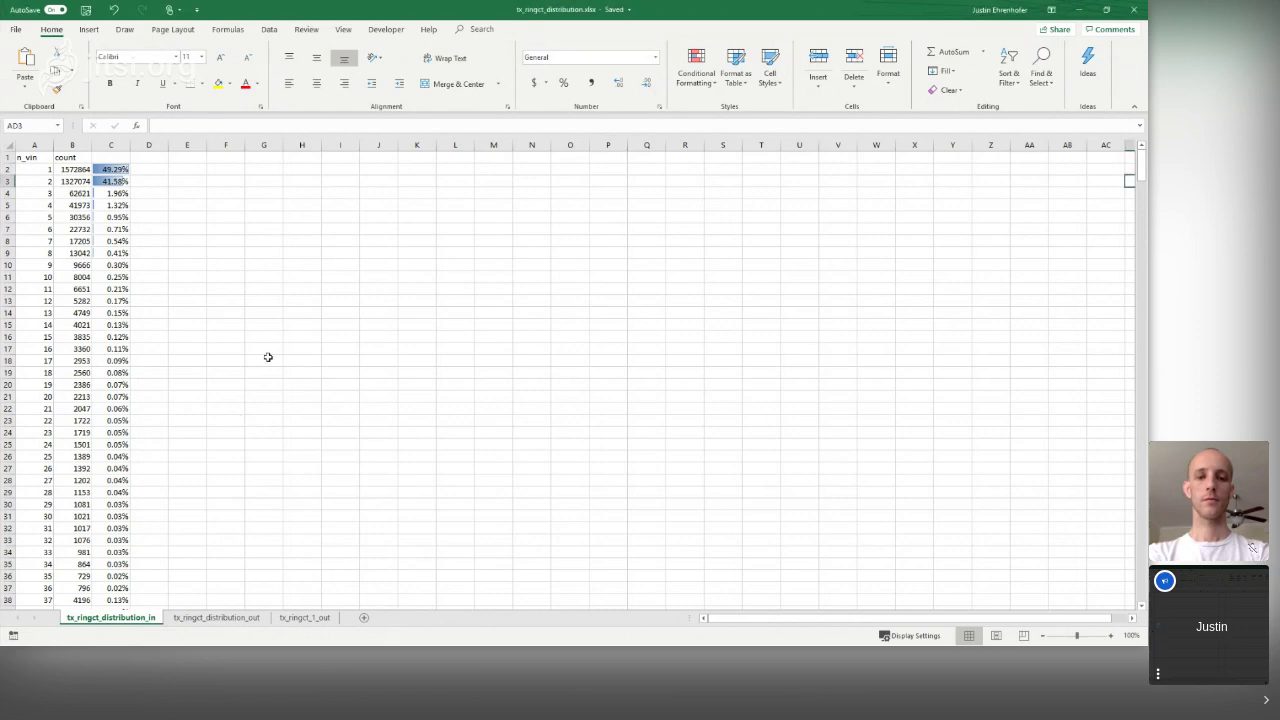
pyautogui.click(115, 217)
pyautogui.moveTo(36, 175); pyautogui.dragTo(112, 180)
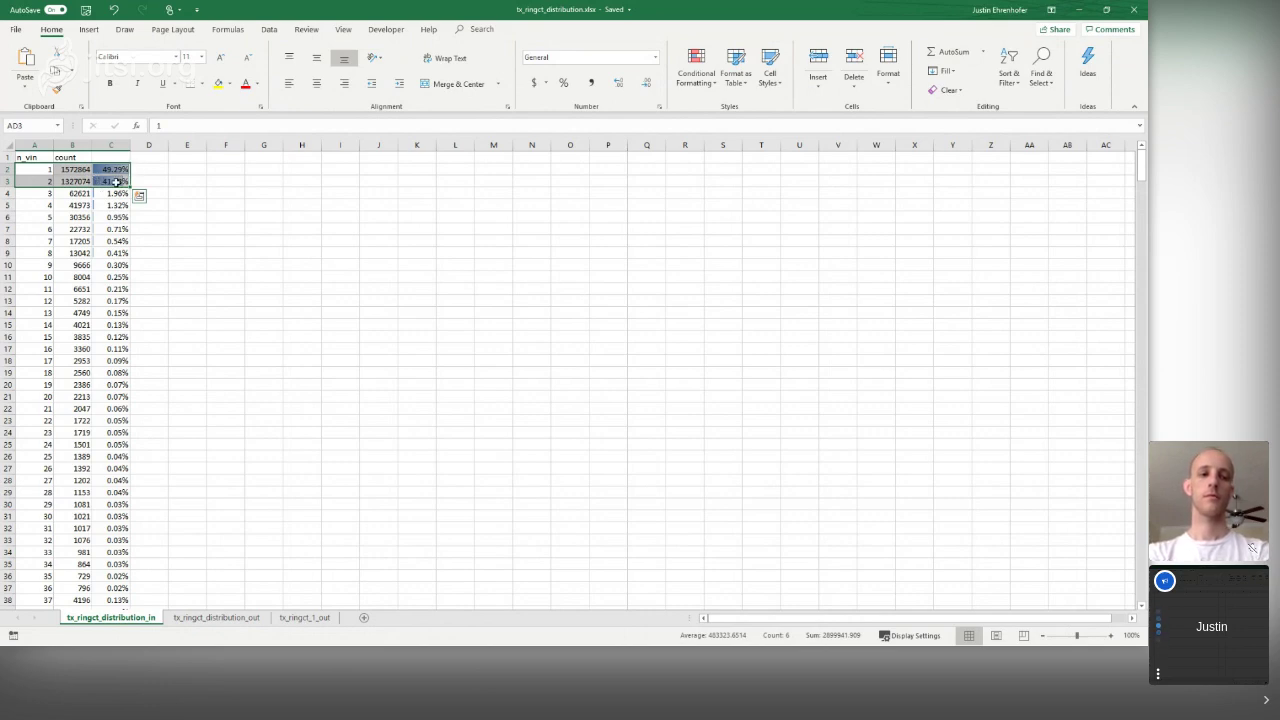
pyautogui.click(144, 206)
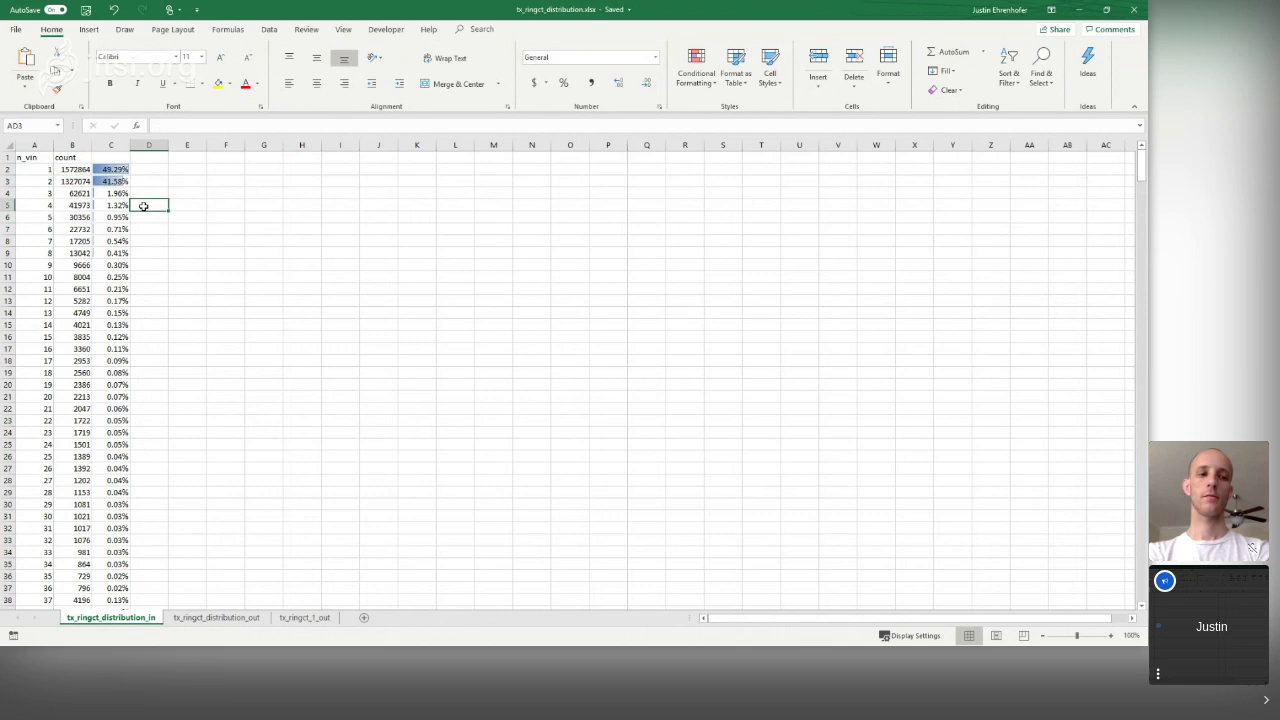
pyautogui.moveTo(117, 190); pyautogui.dragTo(118, 416)
pyautogui.click(170, 302)
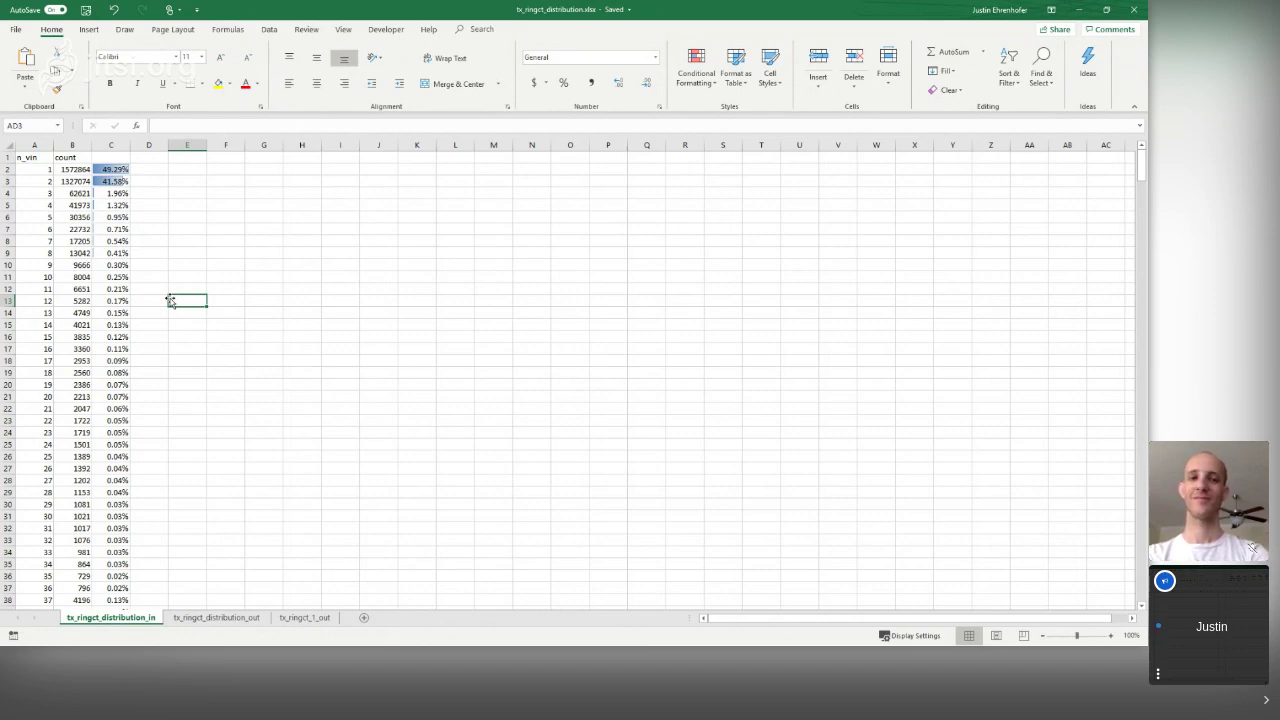
pyautogui.moveTo(36, 168); pyautogui.dragTo(112, 182)
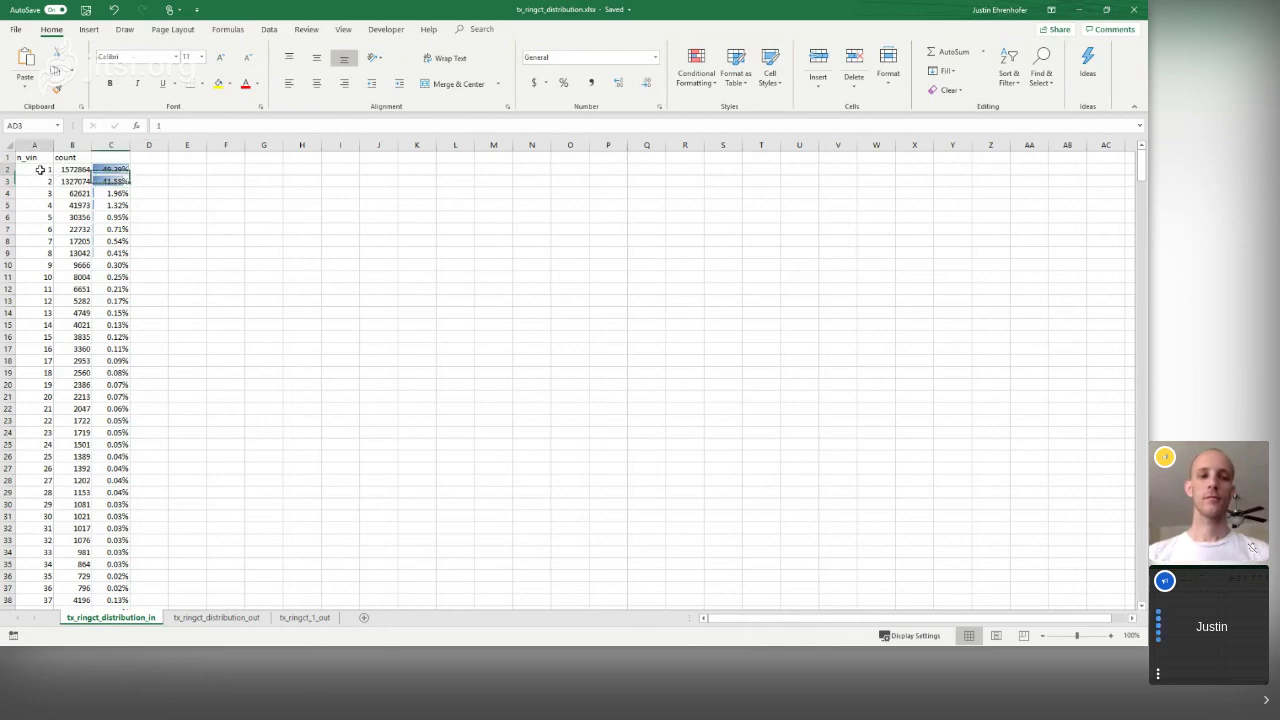
pyautogui.moveTo(37, 166); pyautogui.dragTo(113, 183)
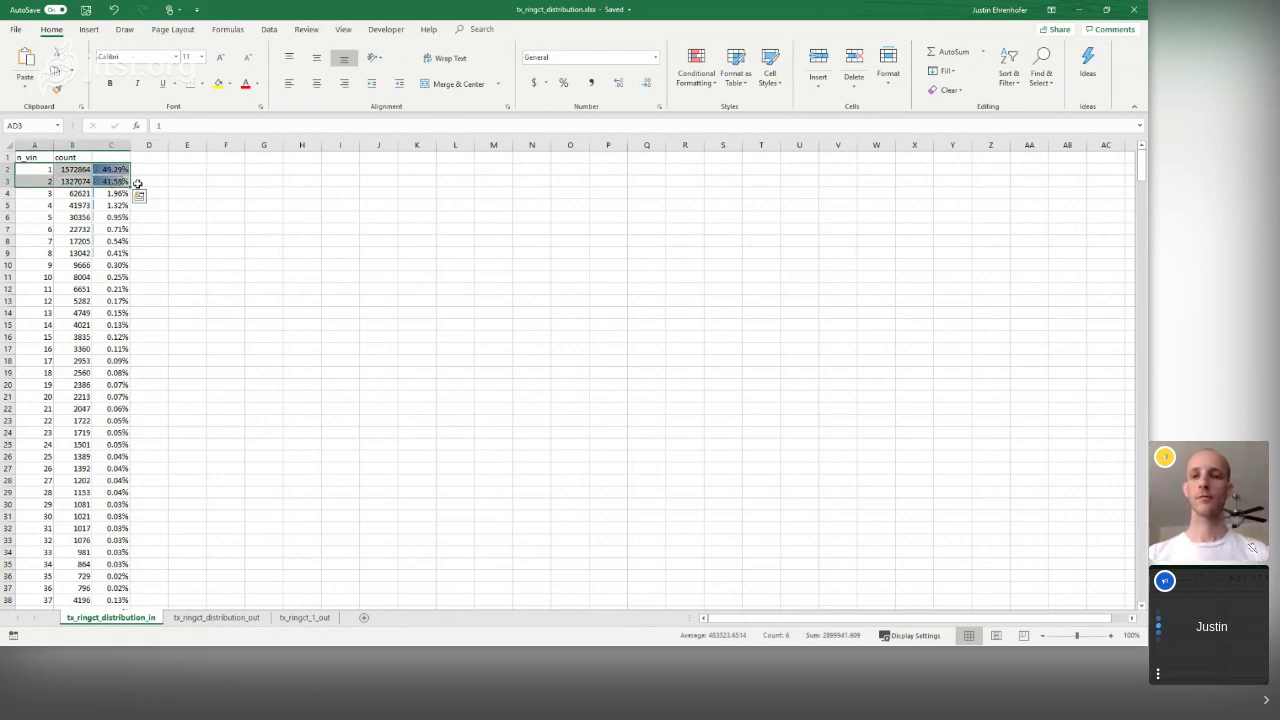
pyautogui.click(140, 183)
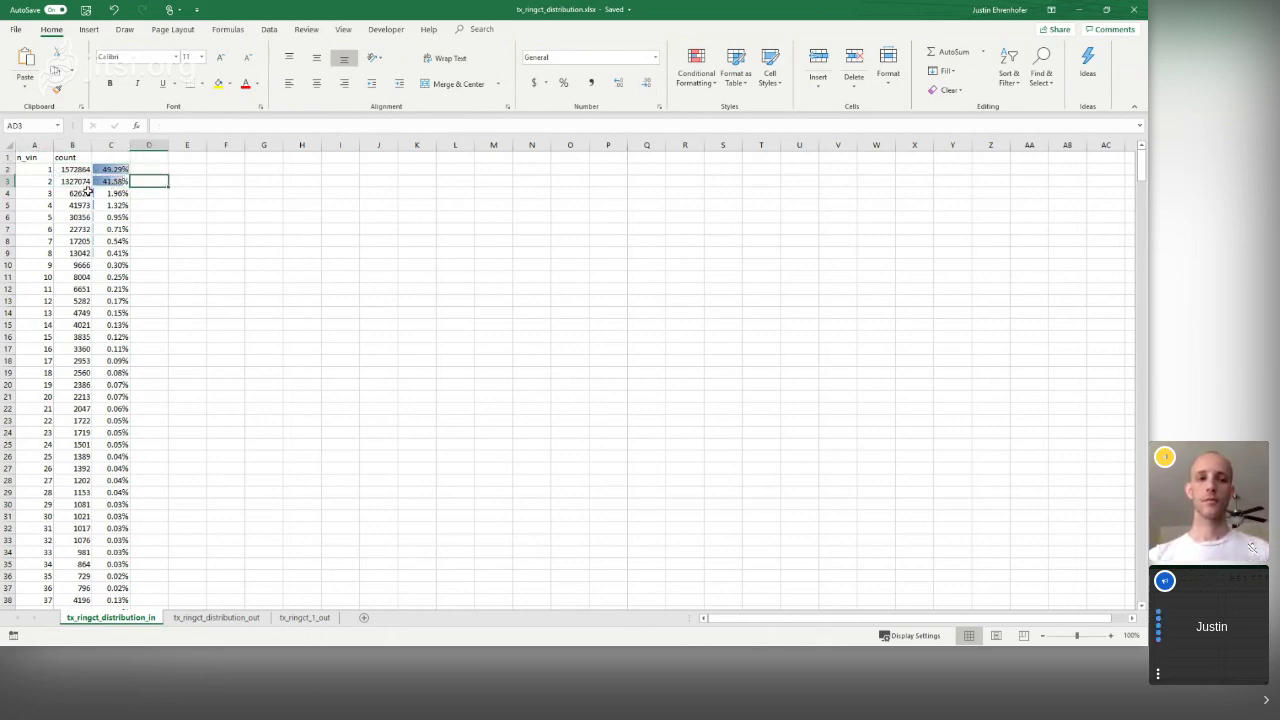
pyautogui.moveTo(45, 193); pyautogui.dragTo(128, 206)
pyautogui.click(152, 192)
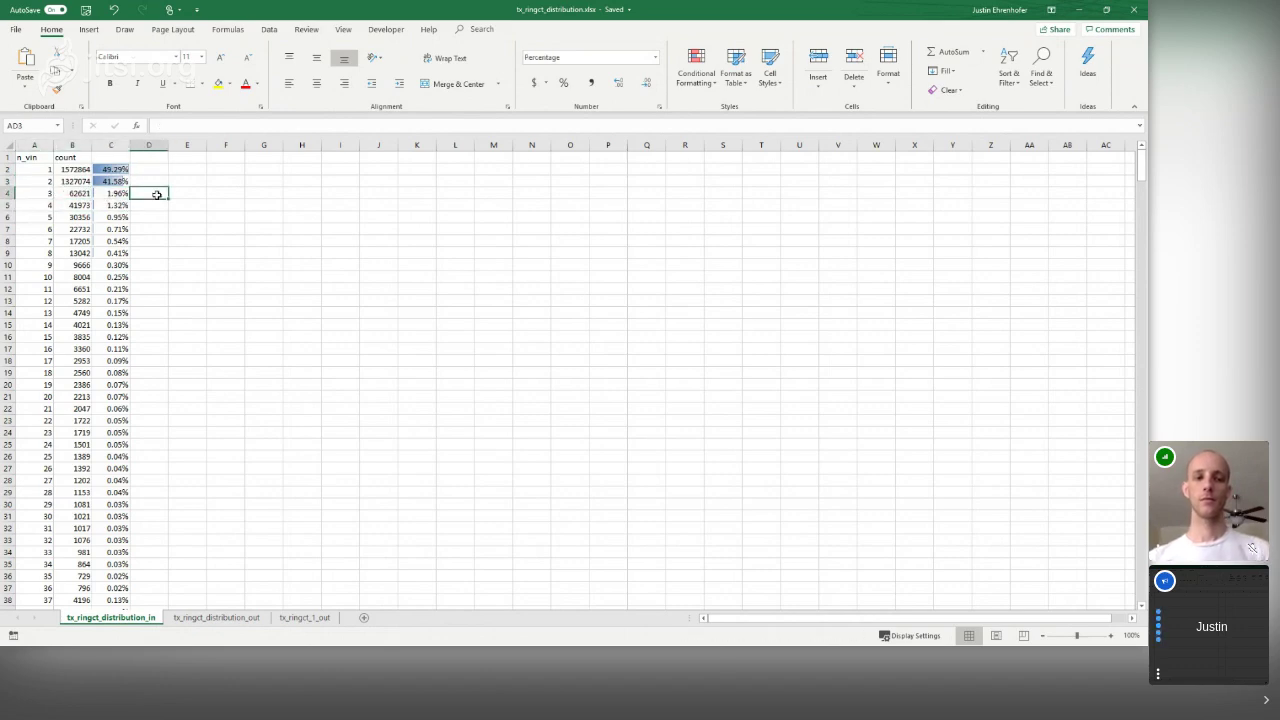
pyautogui.moveTo(46, 170); pyautogui.dragTo(114, 170)
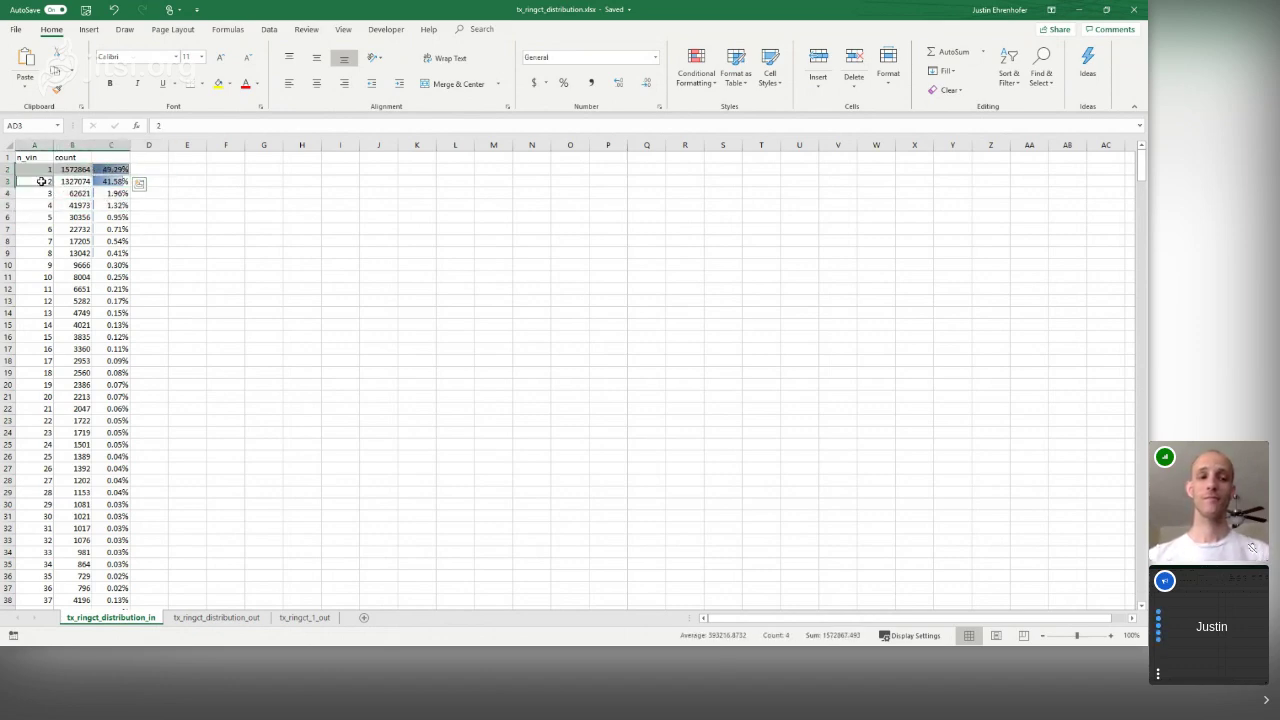
pyautogui.click(161, 180)
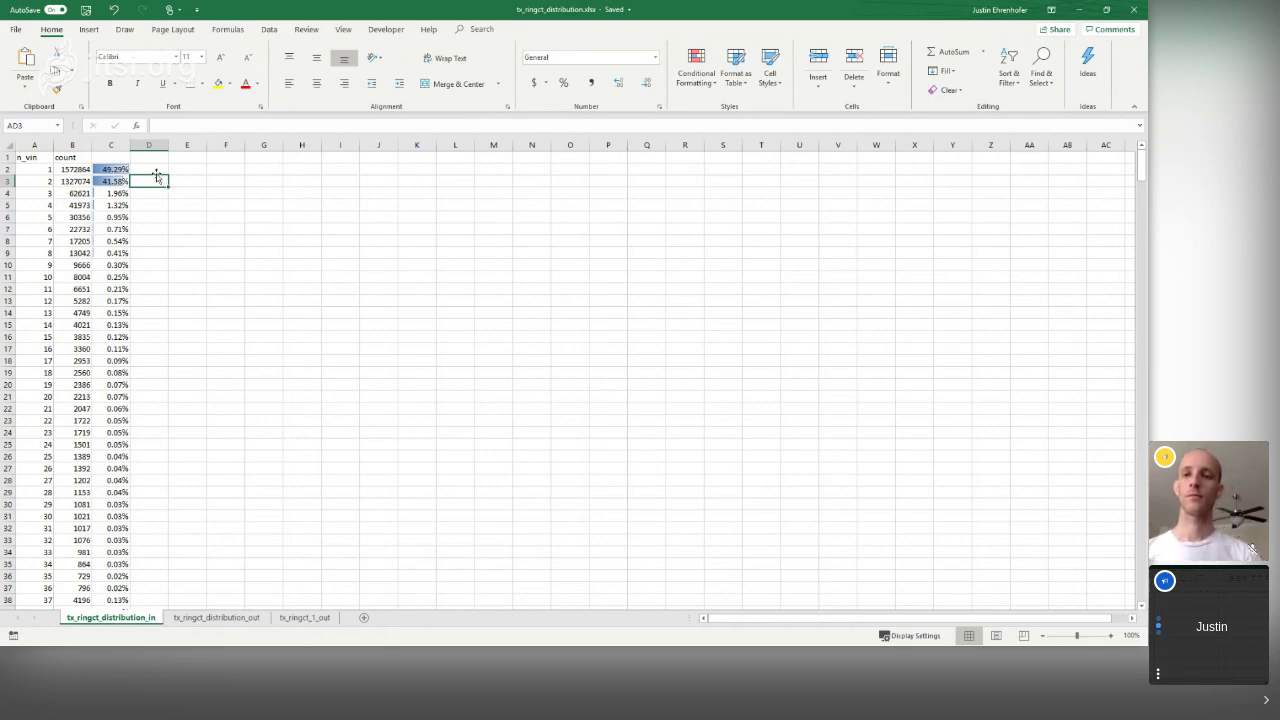
pyautogui.moveTo(50, 170); pyautogui.dragTo(112, 181)
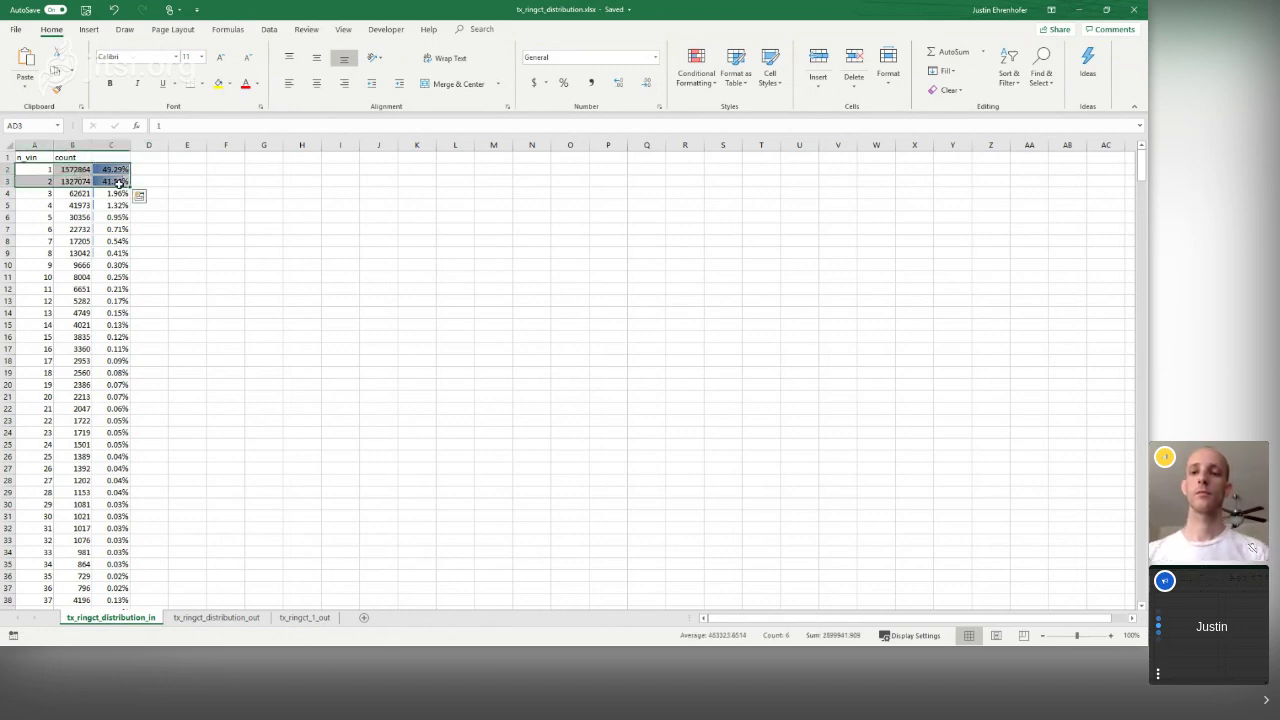
pyautogui.click(150, 217)
pyautogui.scroll(-16, 113, 452)
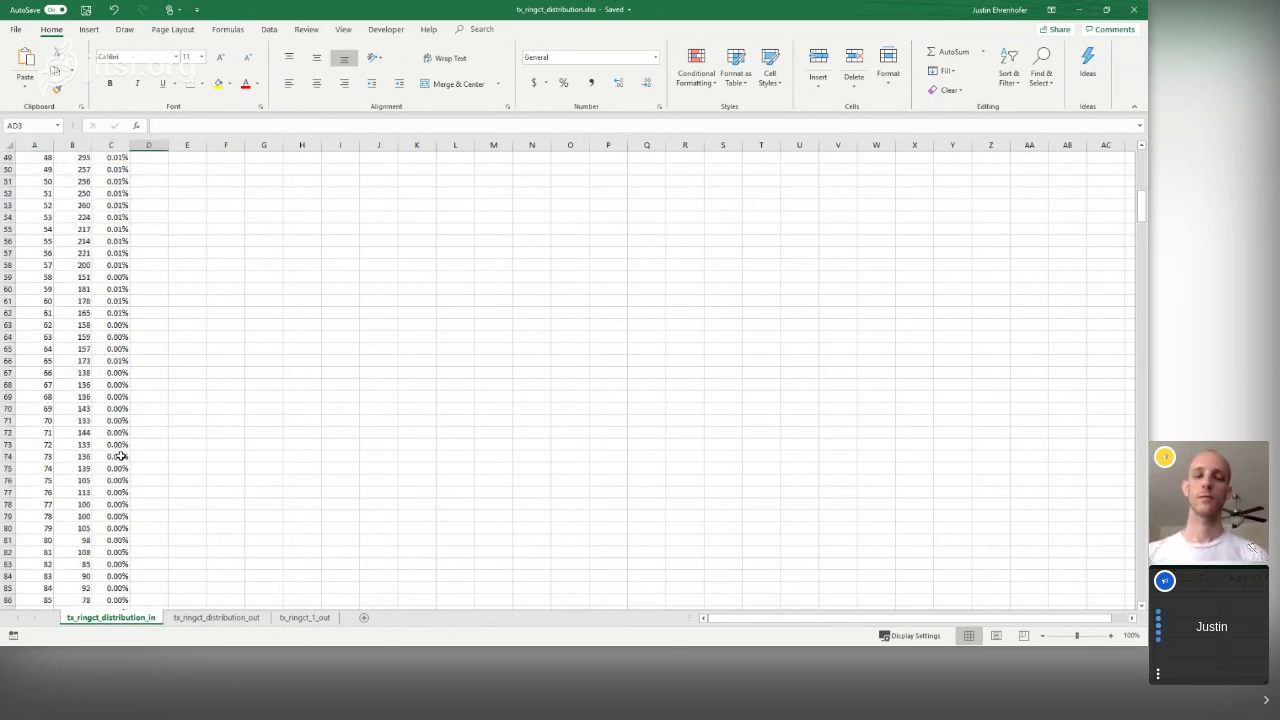
pyautogui.moveTo(40, 503); pyautogui.dragTo(128, 501)
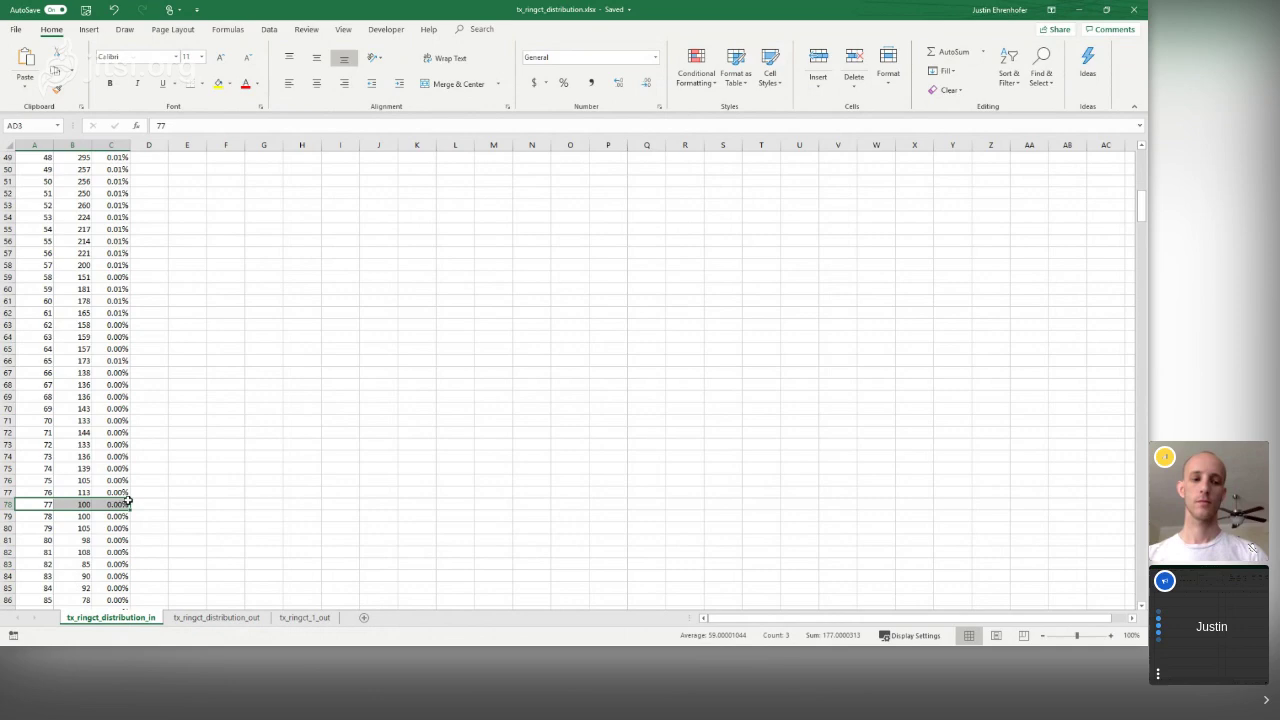
pyautogui.click(84, 504)
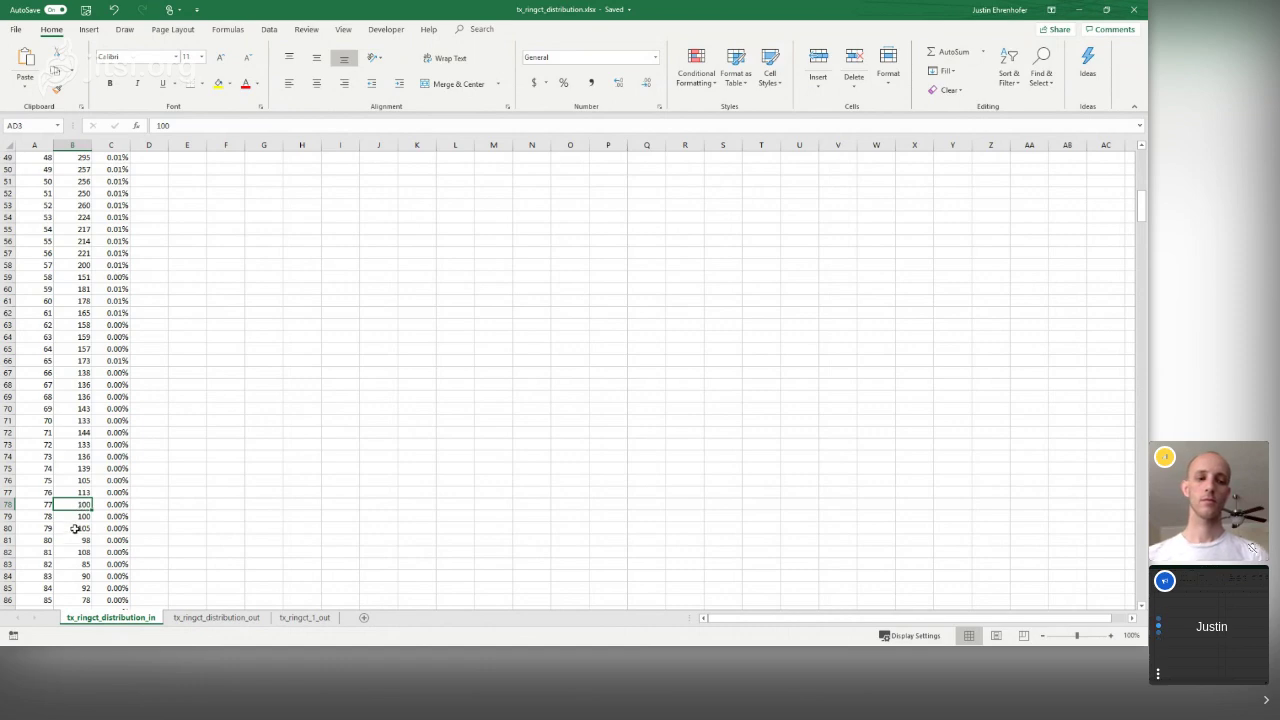
pyautogui.scroll(-20, 158, 479)
pyautogui.scroll(-20, 158, 479)
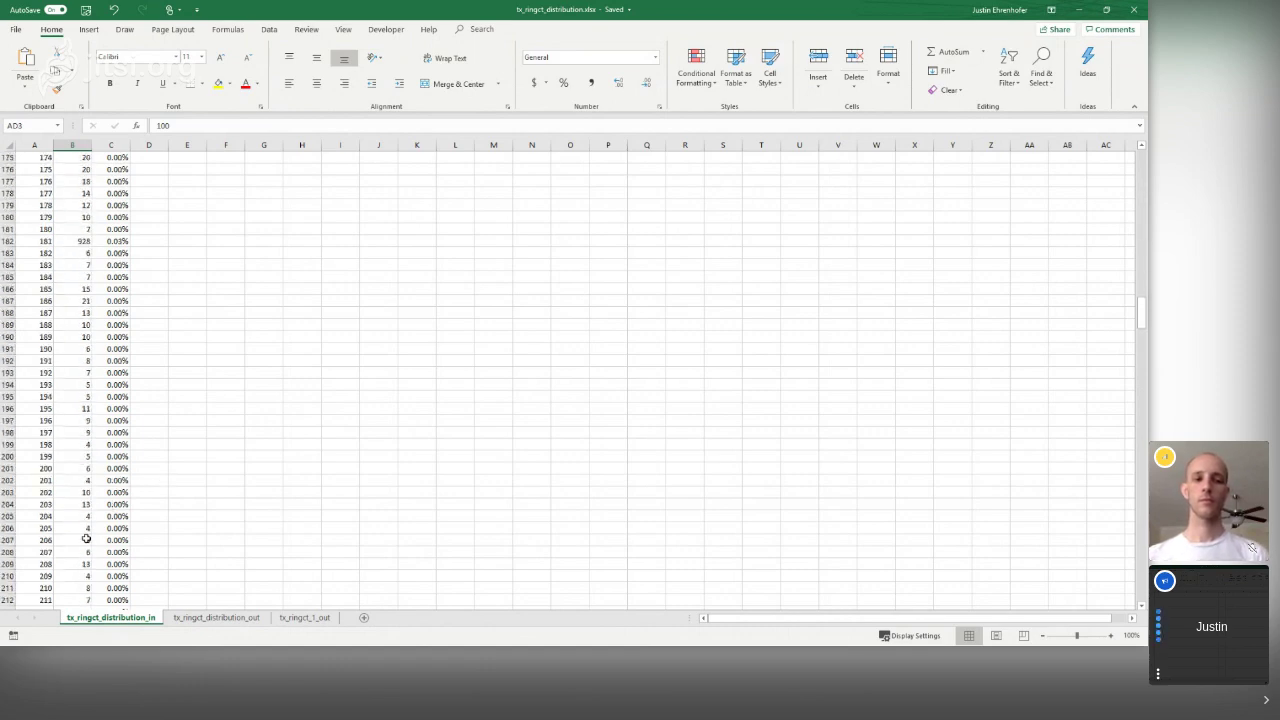
pyautogui.click(79, 385)
pyautogui.moveTo(42, 386); pyautogui.dragTo(110, 384)
pyautogui.click(110, 384)
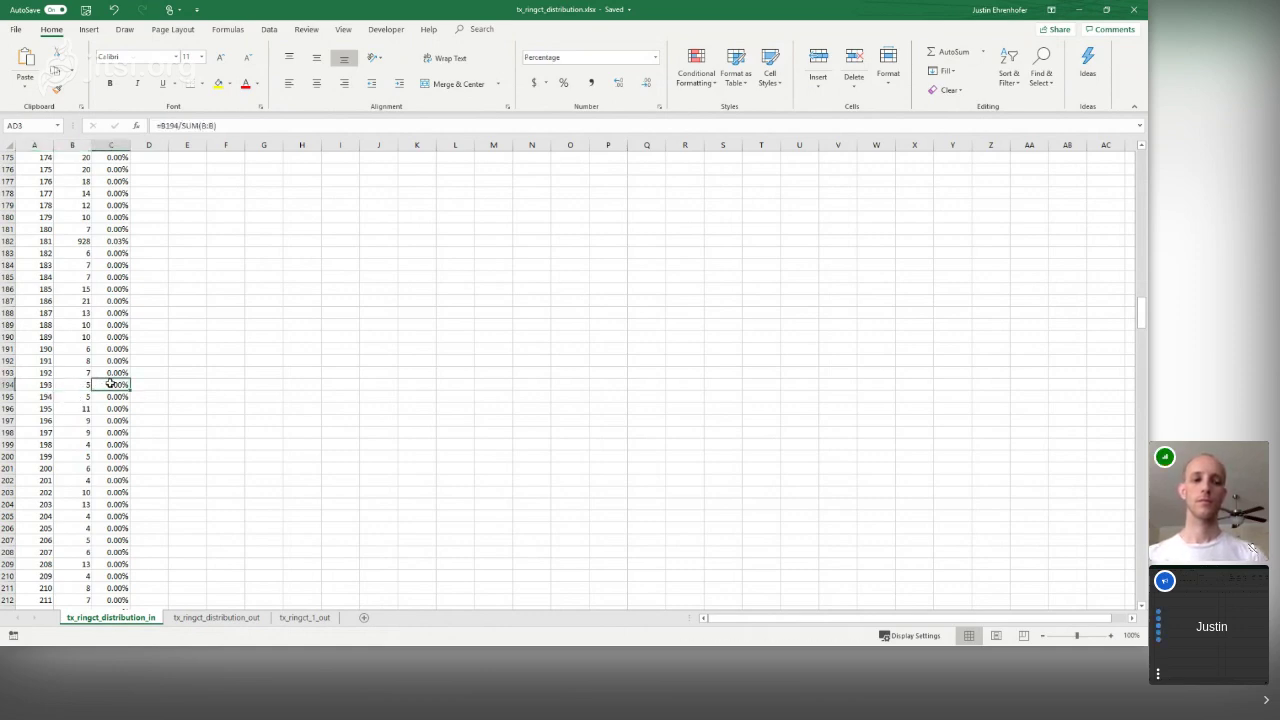
pyautogui.scroll(20, 110, 384)
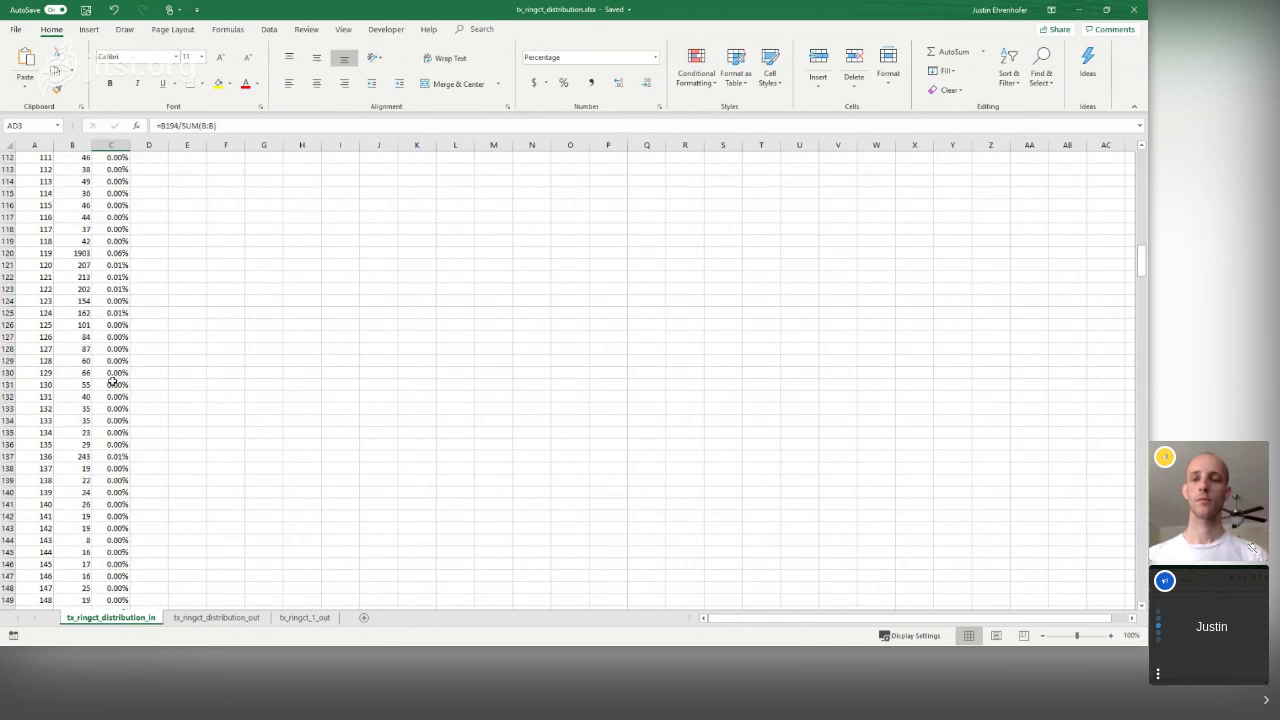
pyautogui.scroll(15, 112, 376)
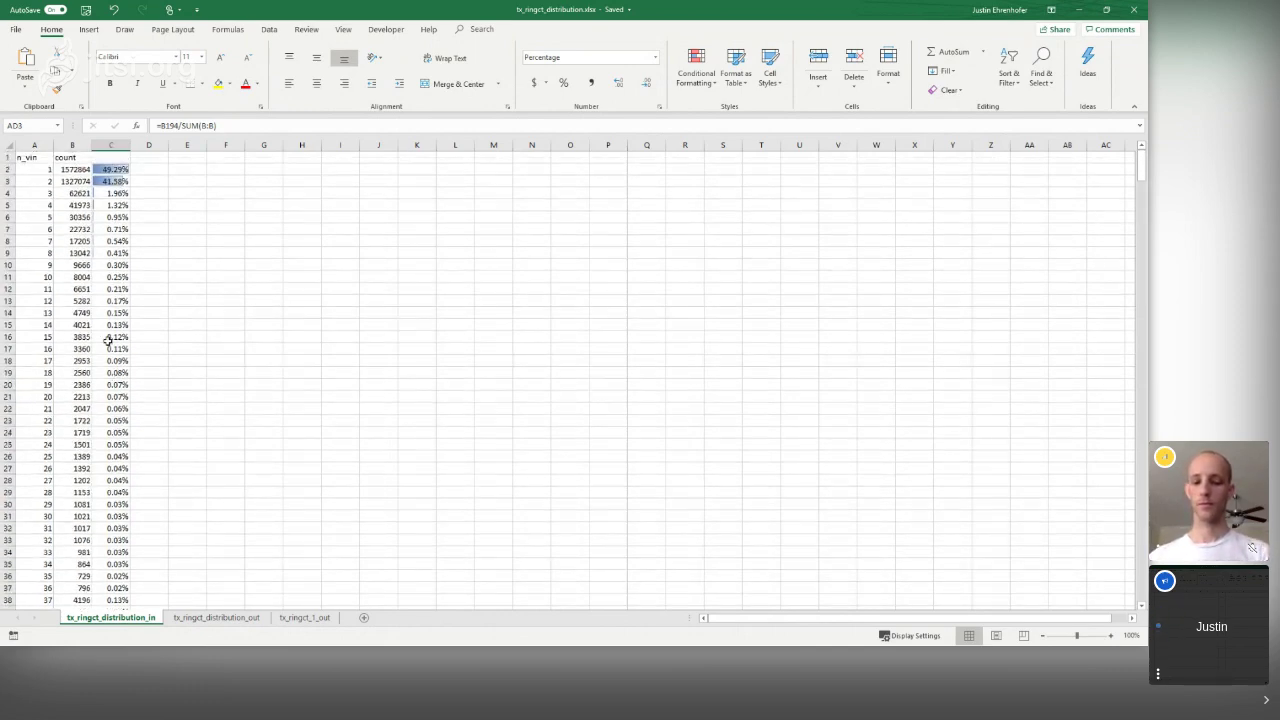
pyautogui.moveTo(49, 178); pyautogui.dragTo(118, 181)
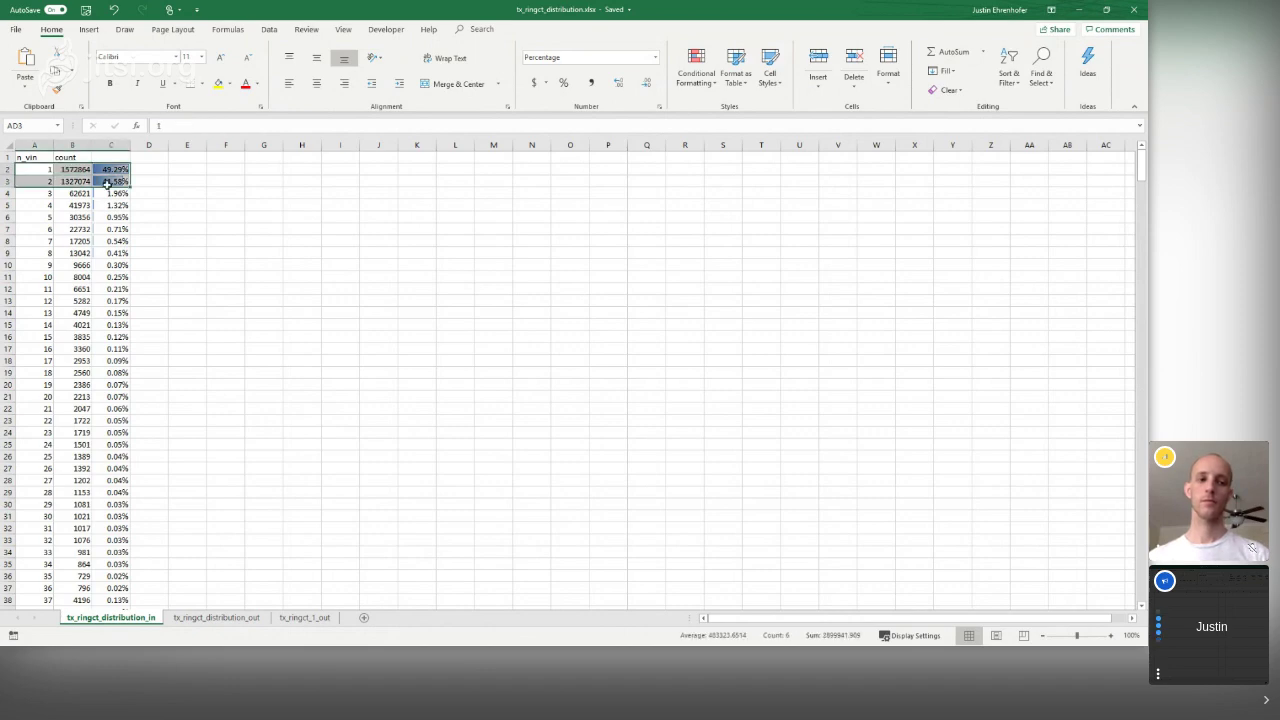
pyautogui.click(142, 185)
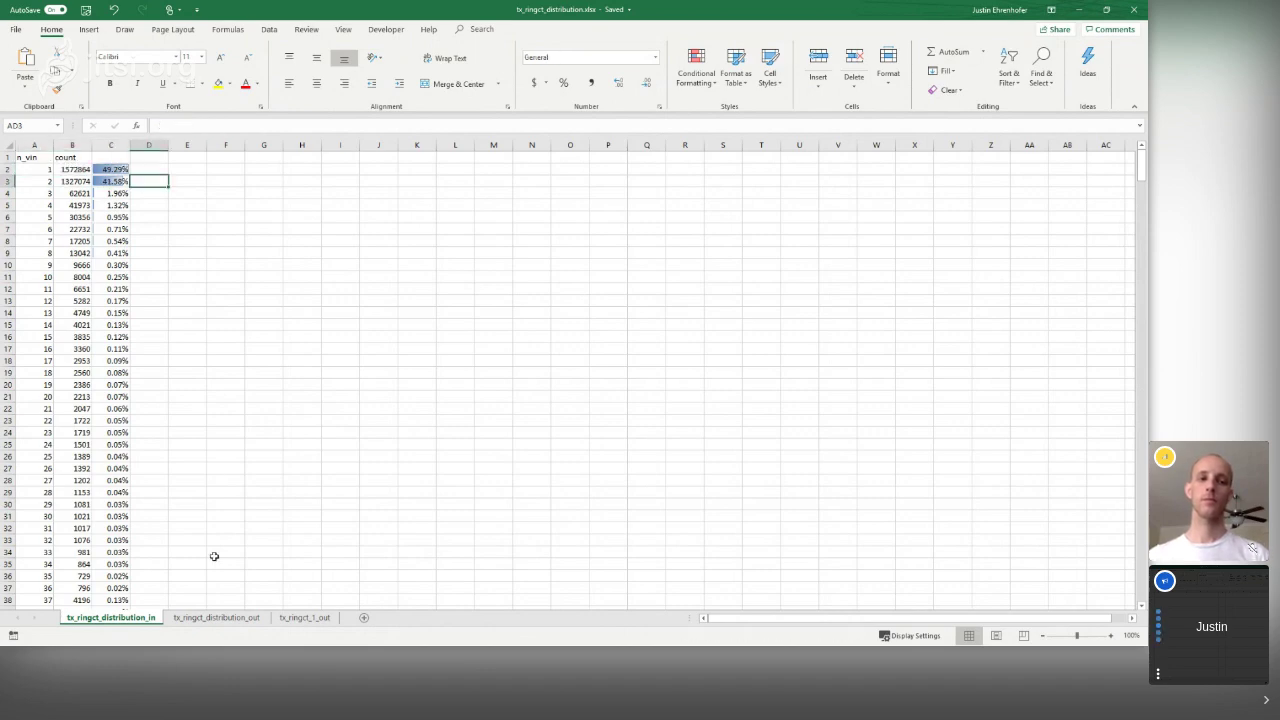
pyautogui.click(204, 617)
pyautogui.click(143, 217)
pyautogui.moveTo(43, 162); pyautogui.dragTo(62, 484)
pyautogui.click(72, 420)
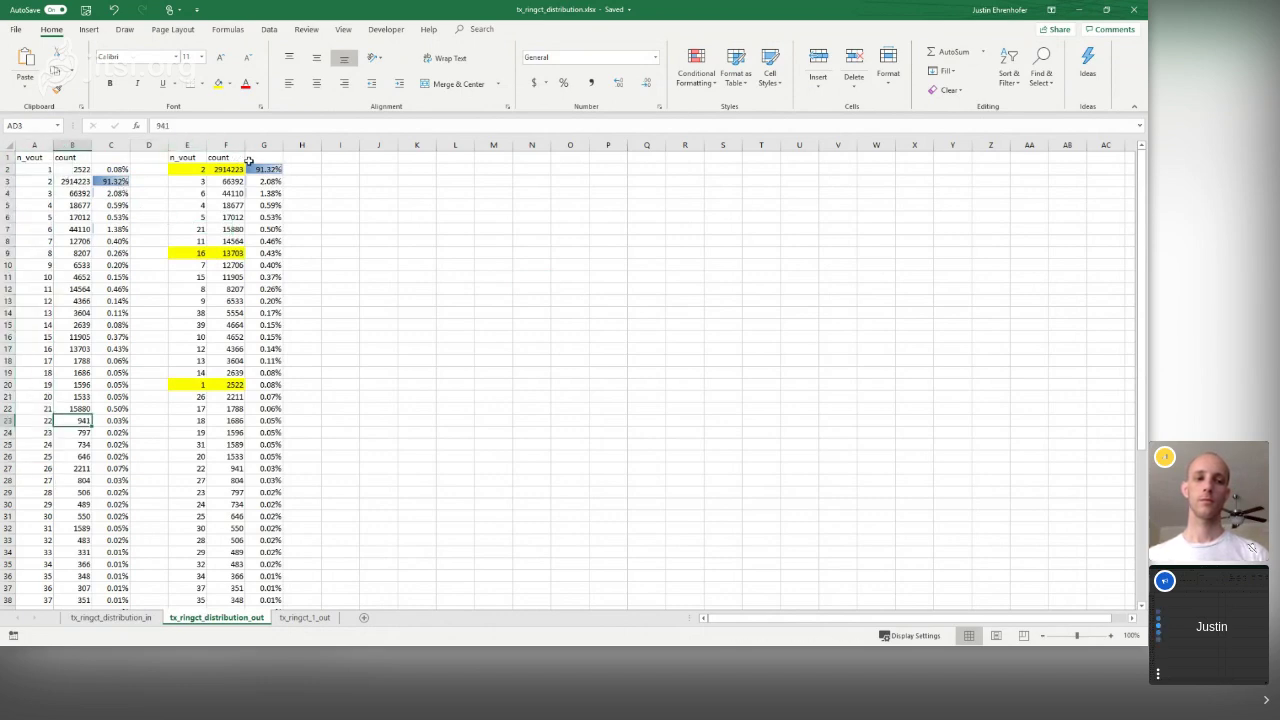
pyautogui.moveTo(236, 169); pyautogui.dragTo(262, 400)
pyautogui.click(187, 277)
pyautogui.click(261, 170)
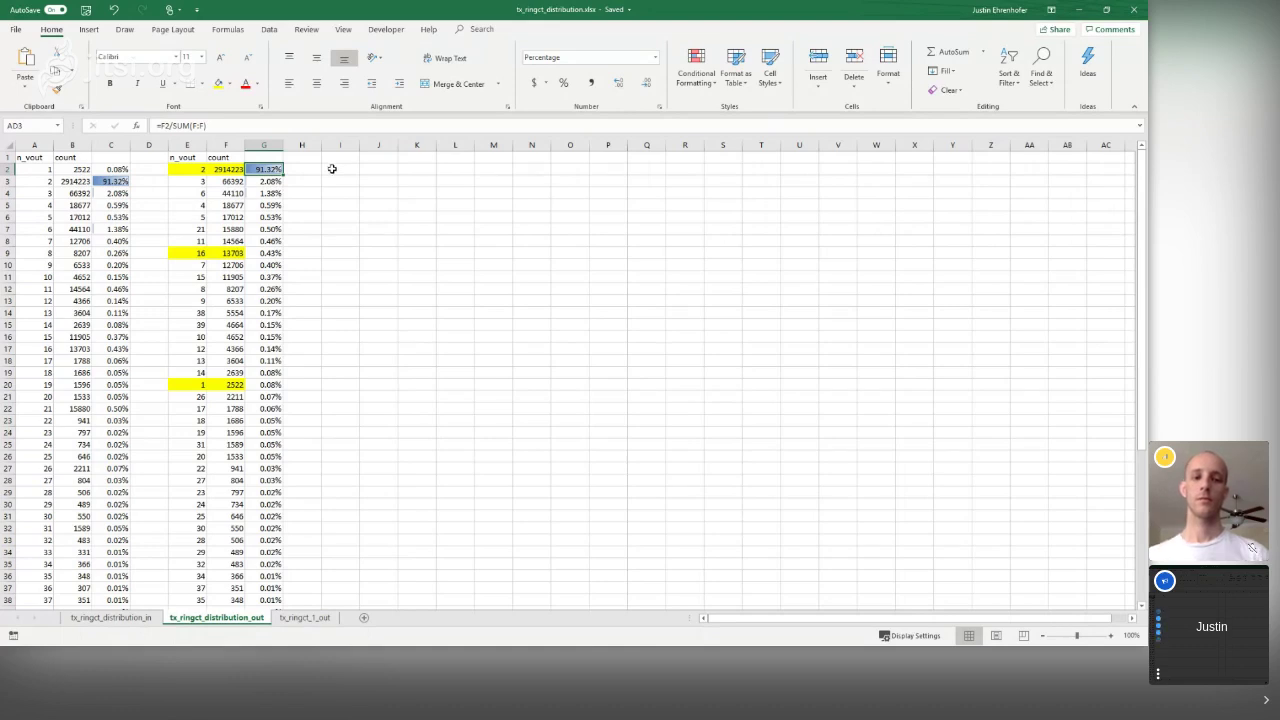
pyautogui.click(328, 170)
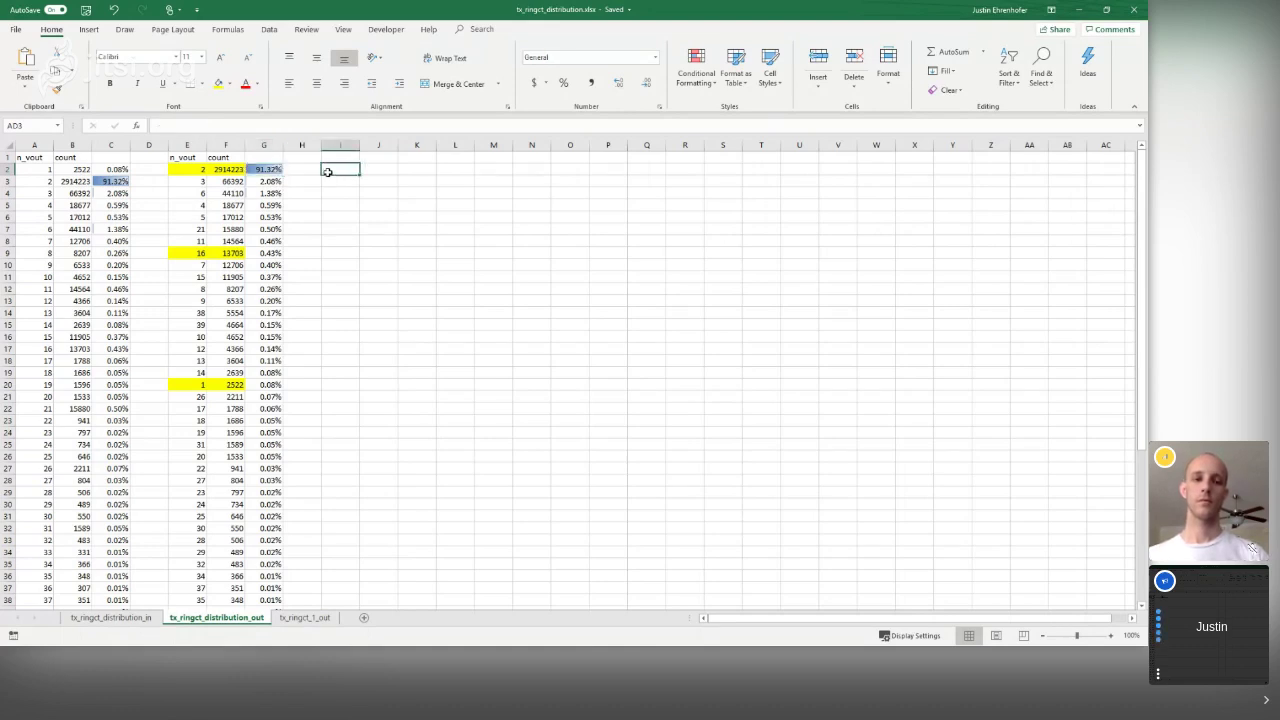
pyautogui.click(268, 170)
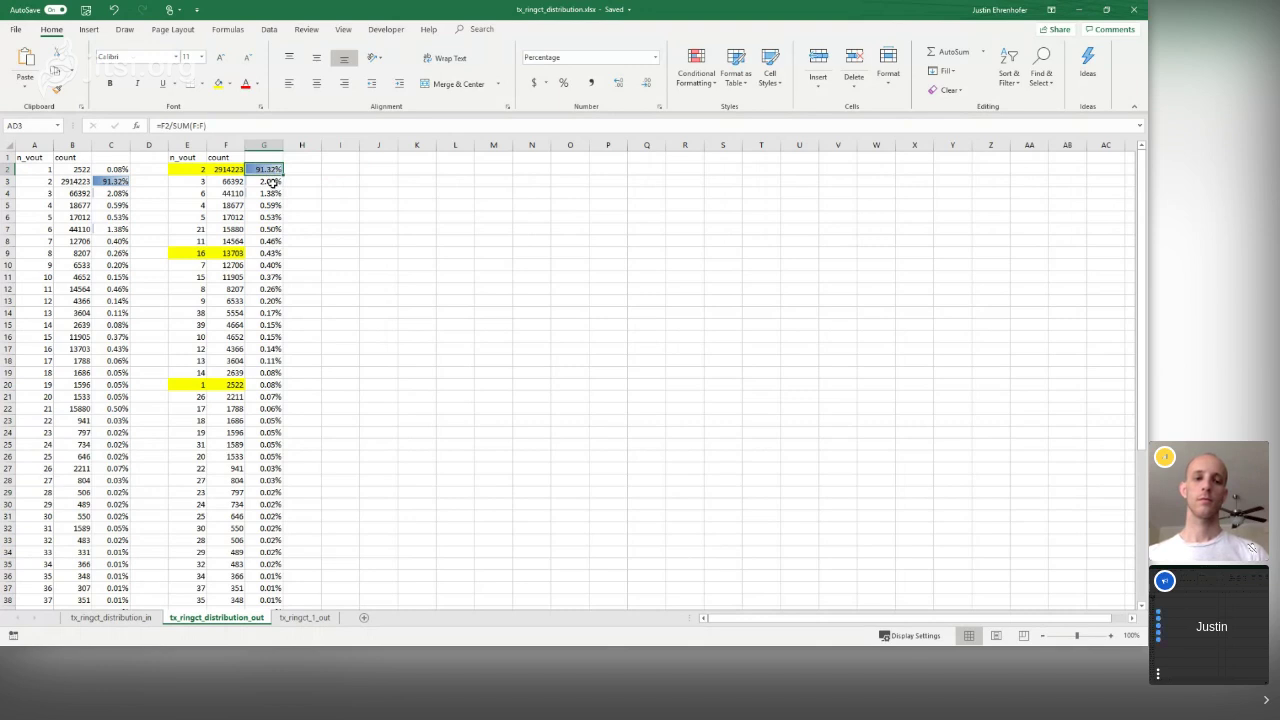
pyautogui.moveTo(272, 183); pyautogui.dragTo(270, 338)
pyautogui.moveTo(275, 423); pyautogui.dragTo(270, 215)
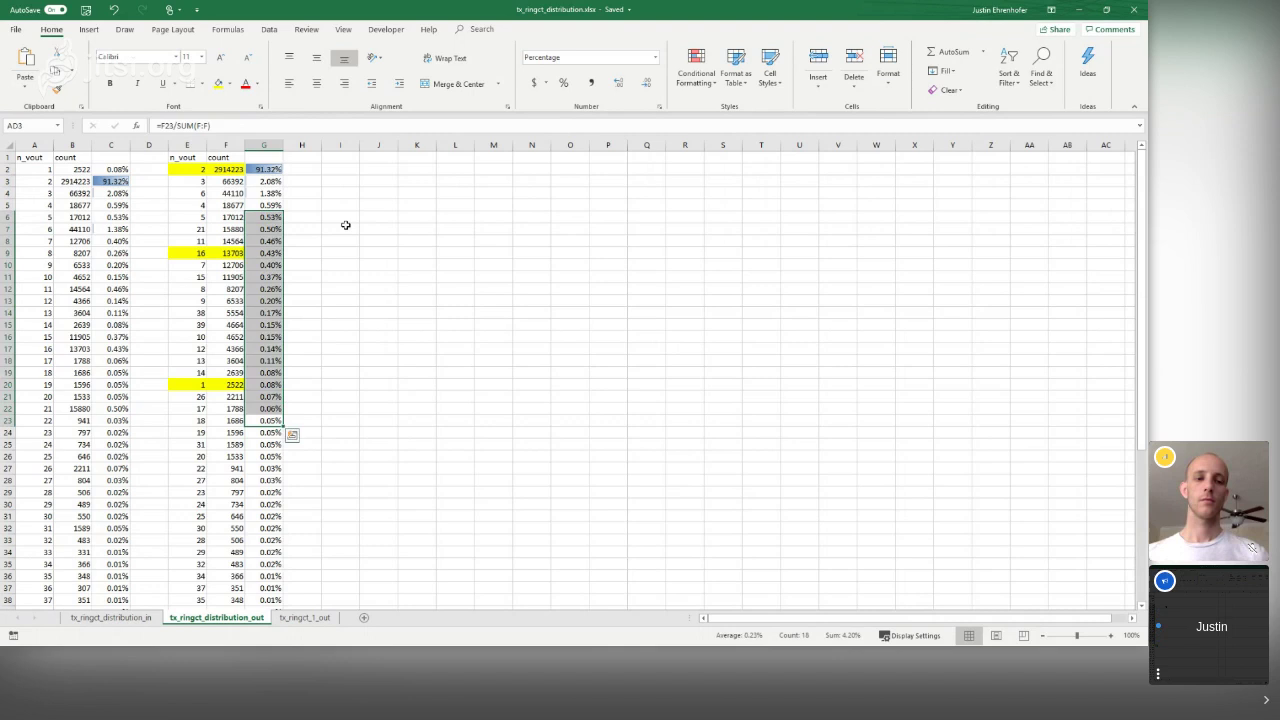
pyautogui.click(378, 217)
pyautogui.moveTo(196, 253); pyautogui.dragTo(268, 251)
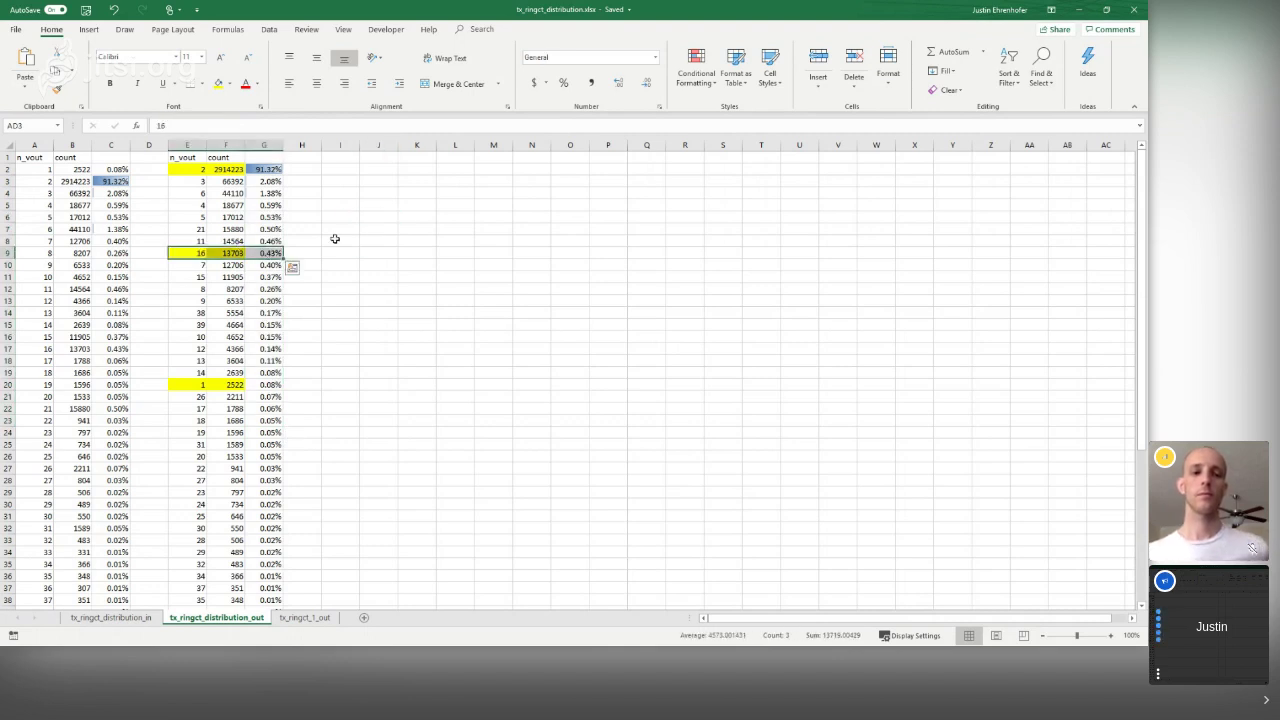
pyautogui.moveTo(192, 313); pyautogui.dragTo(268, 322)
pyautogui.moveTo(192, 253); pyautogui.dragTo(270, 253)
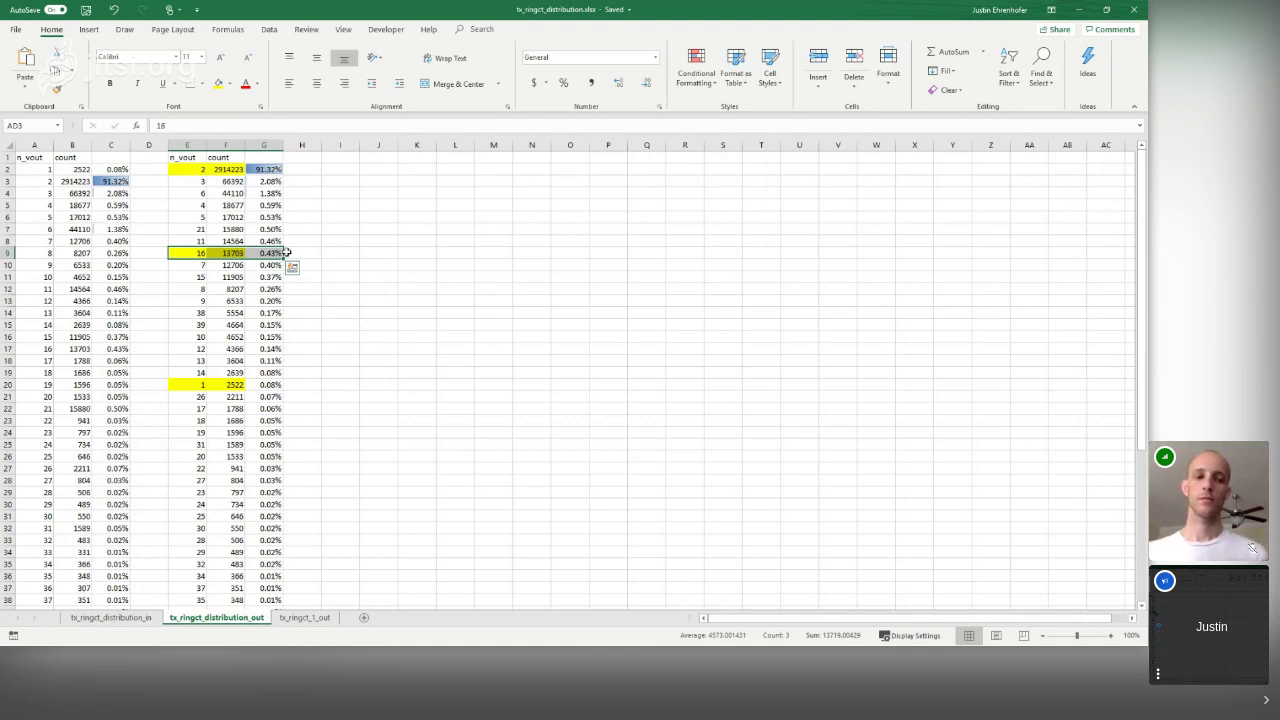
# Review the highlighted row 9 (E9:G9) for 16 outputs and its percentage formula
pyautogui.click(265, 253)
pyautogui.moveTo(196, 255); pyautogui.dragTo(276, 254)
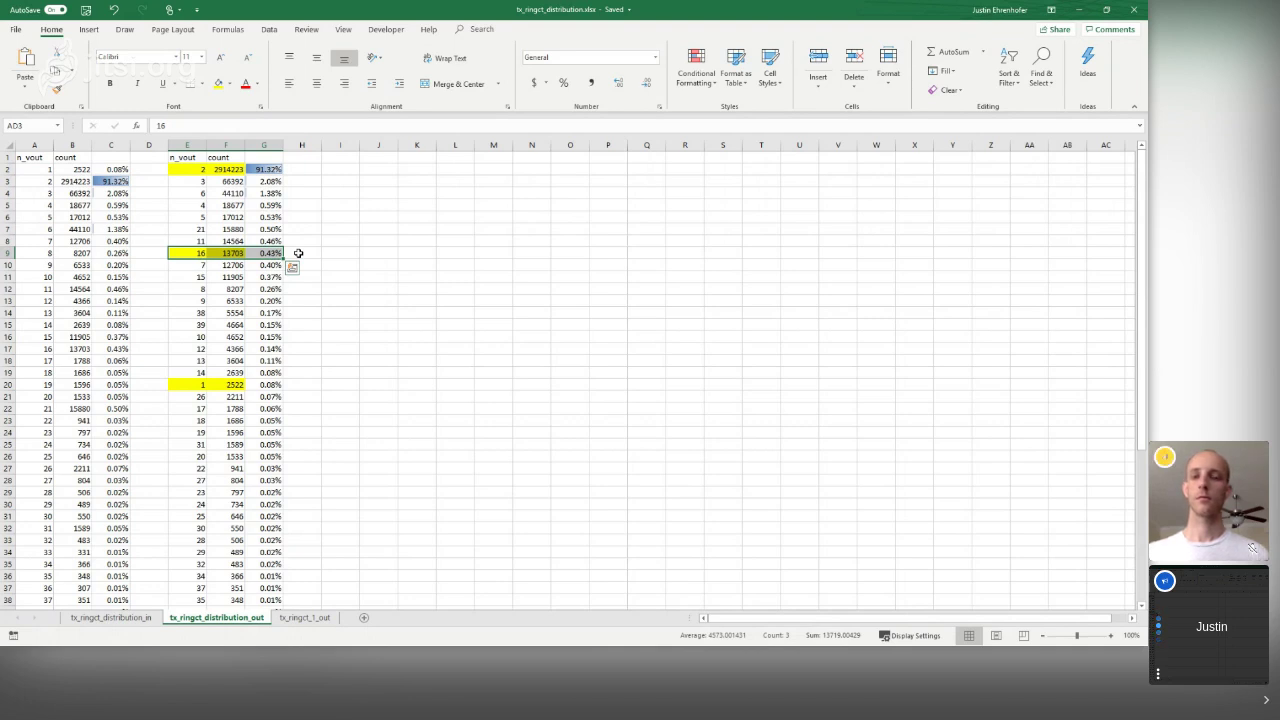
pyautogui.click(308, 254)
pyautogui.moveTo(199, 255); pyautogui.dragTo(265, 254)
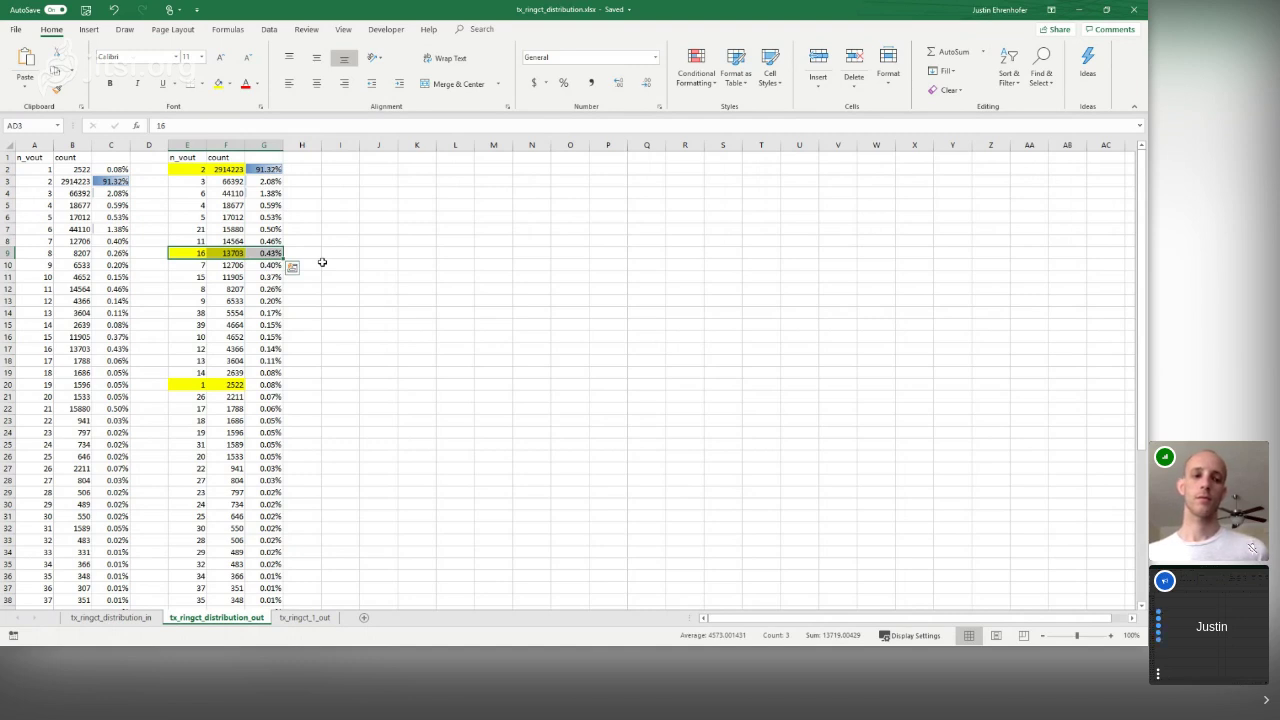
pyautogui.click(307, 315)
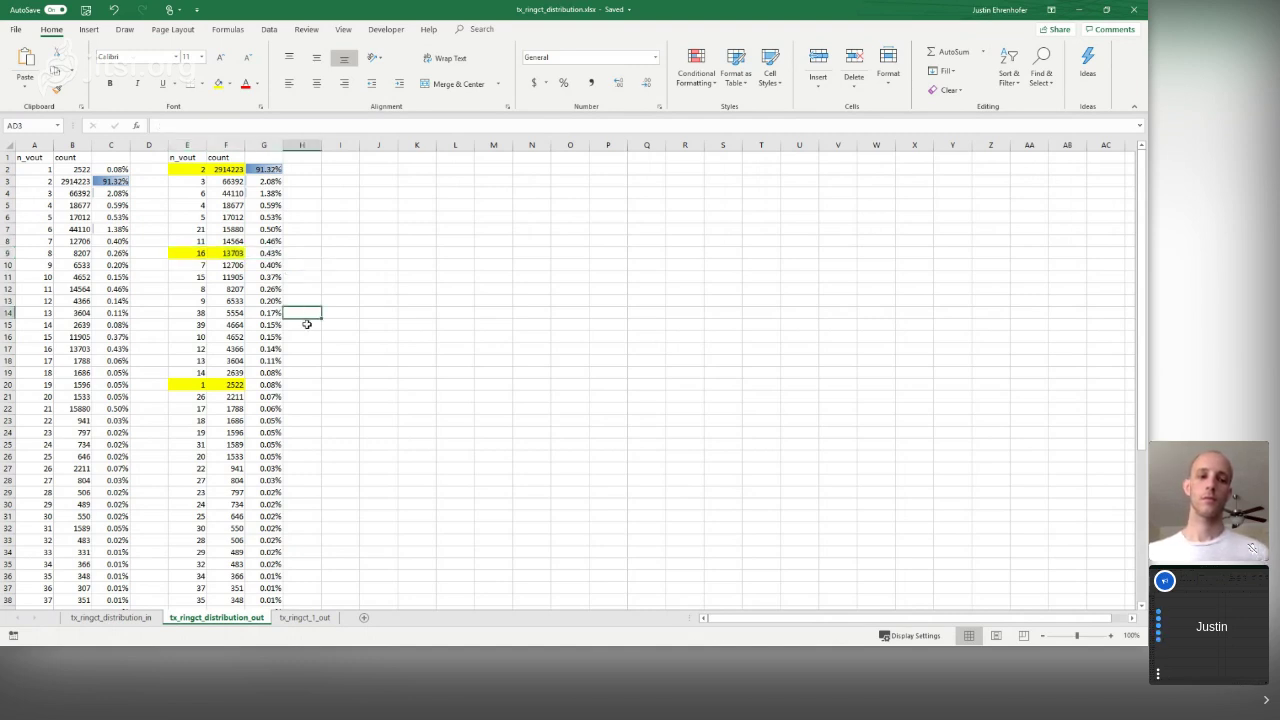
# Review the highlighted 1-output row E20:G20, checking the 2522 count in F20
pyautogui.moveTo(194, 385); pyautogui.dragTo(279, 385)
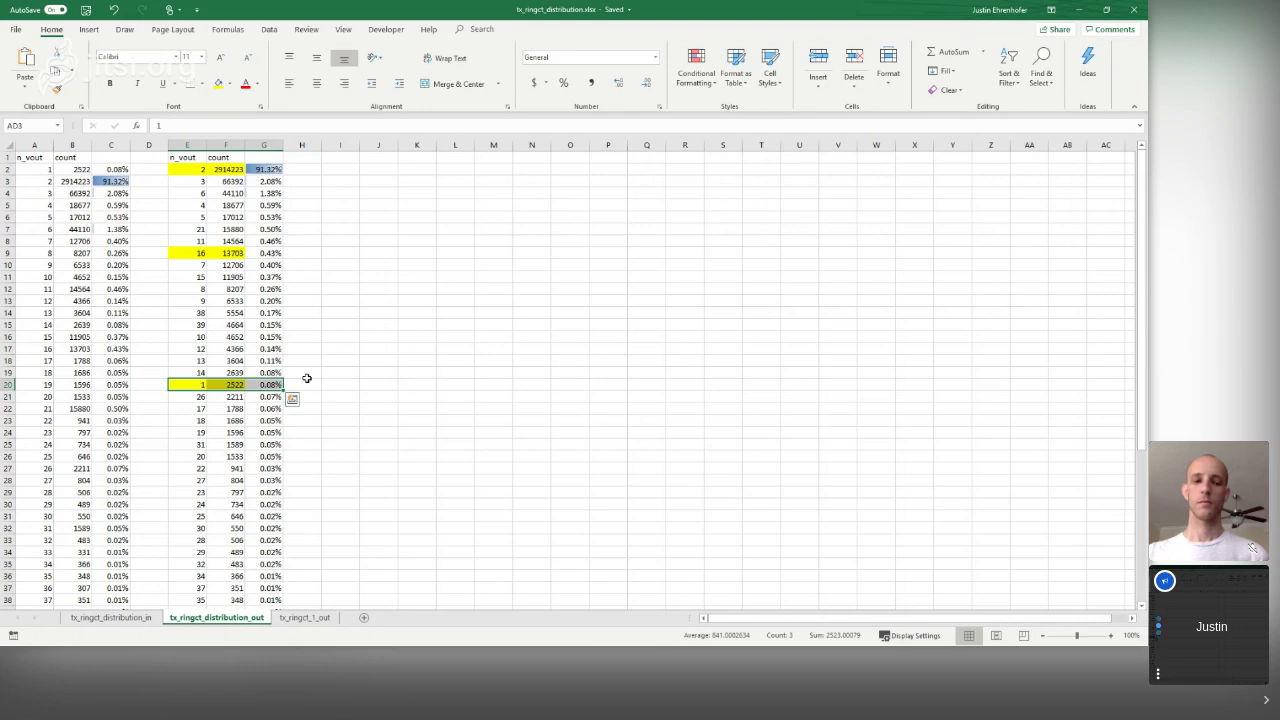
pyautogui.click(307, 378)
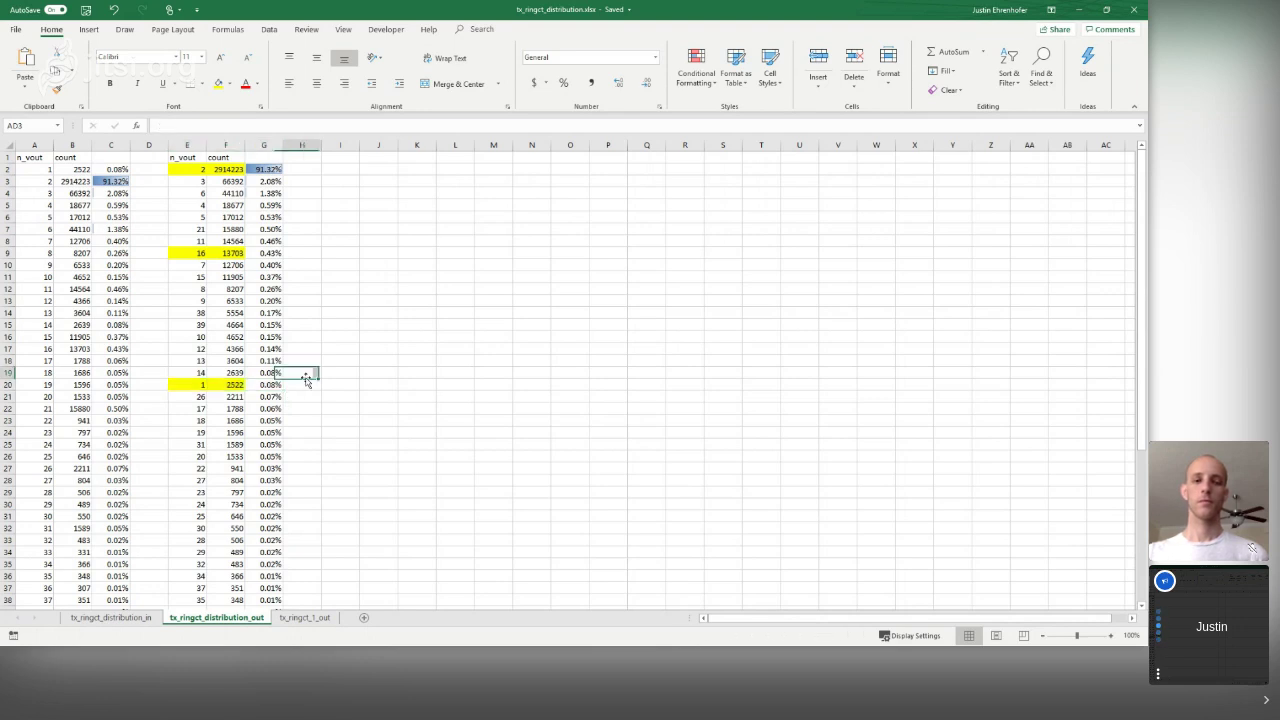
pyautogui.moveTo(199, 389); pyautogui.dragTo(285, 390)
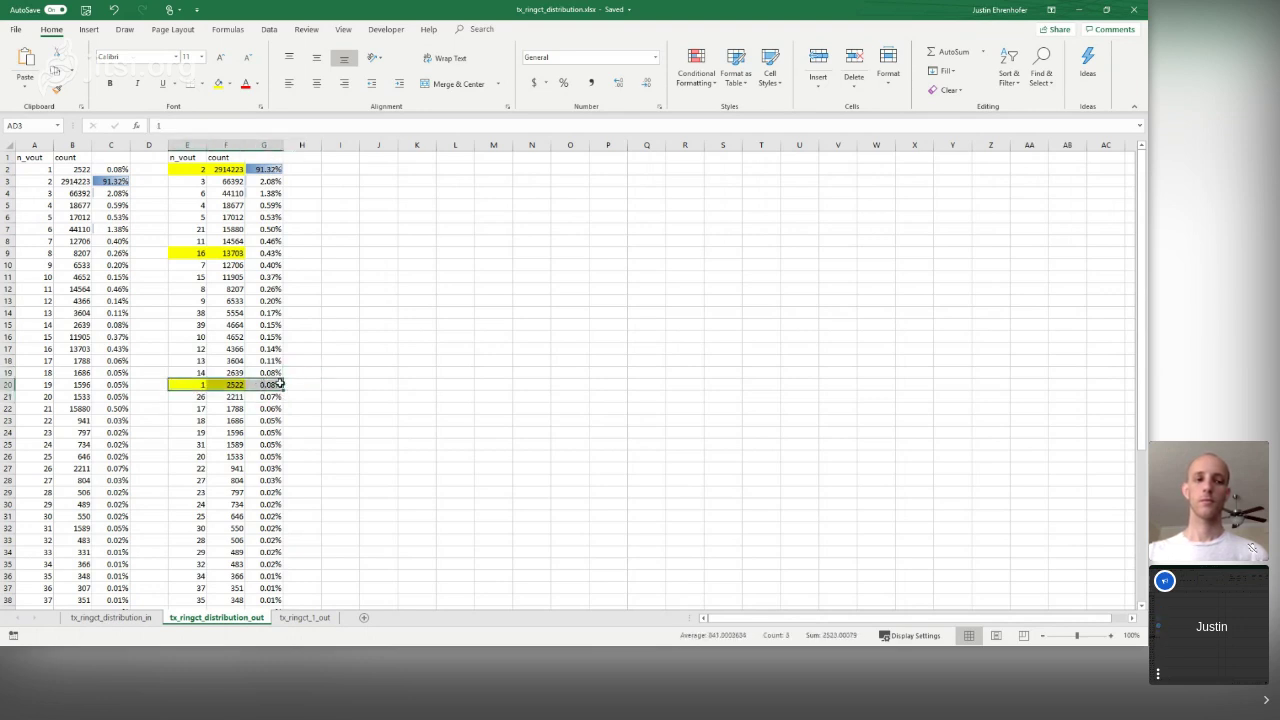
pyautogui.click(292, 385)
pyautogui.moveTo(202, 388); pyautogui.dragTo(262, 393)
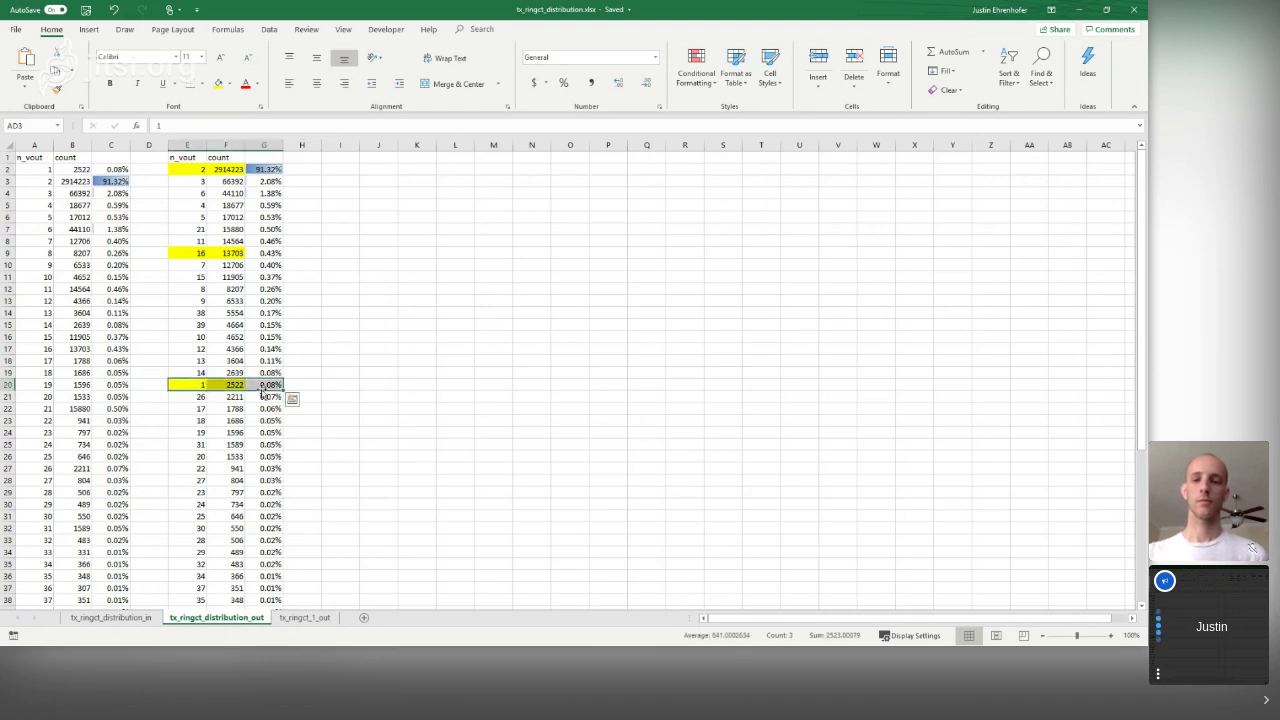
pyautogui.click(299, 383)
pyautogui.moveTo(198, 384); pyautogui.dragTo(262, 386)
pyautogui.click(232, 385)
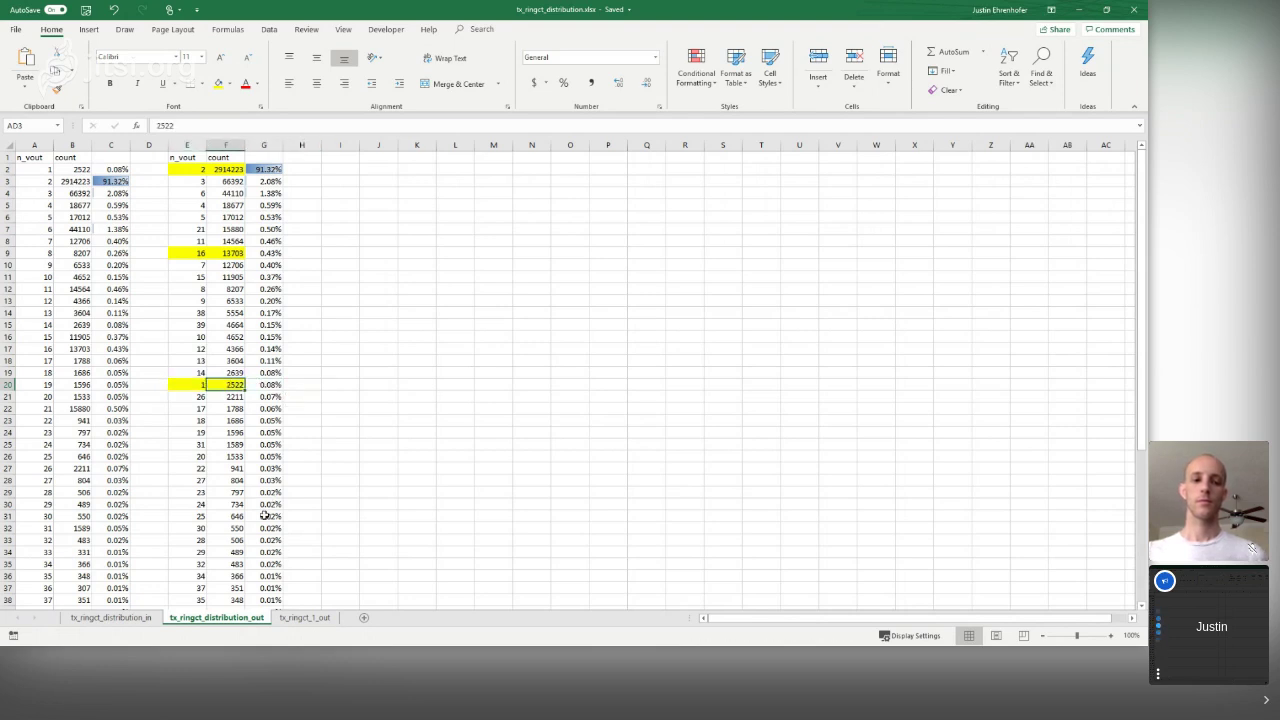
pyautogui.click(305, 618)
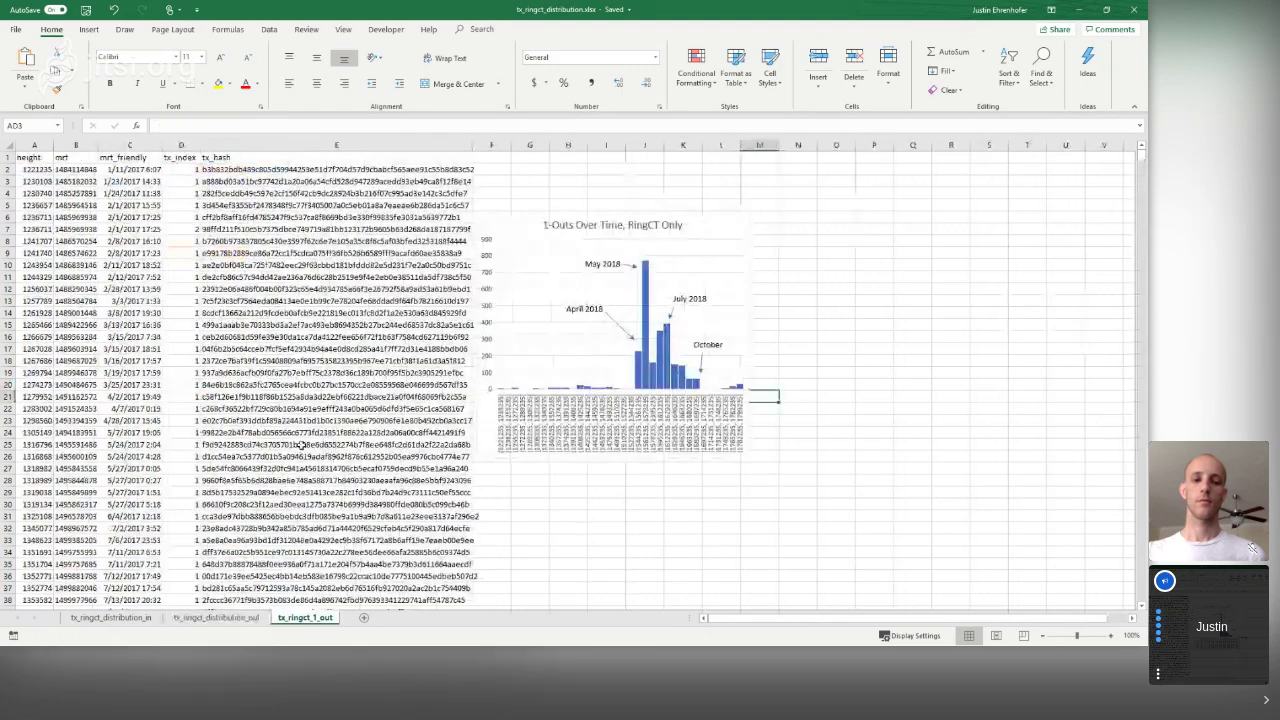
pyautogui.moveTo(287, 176); pyautogui.dragTo(340, 452)
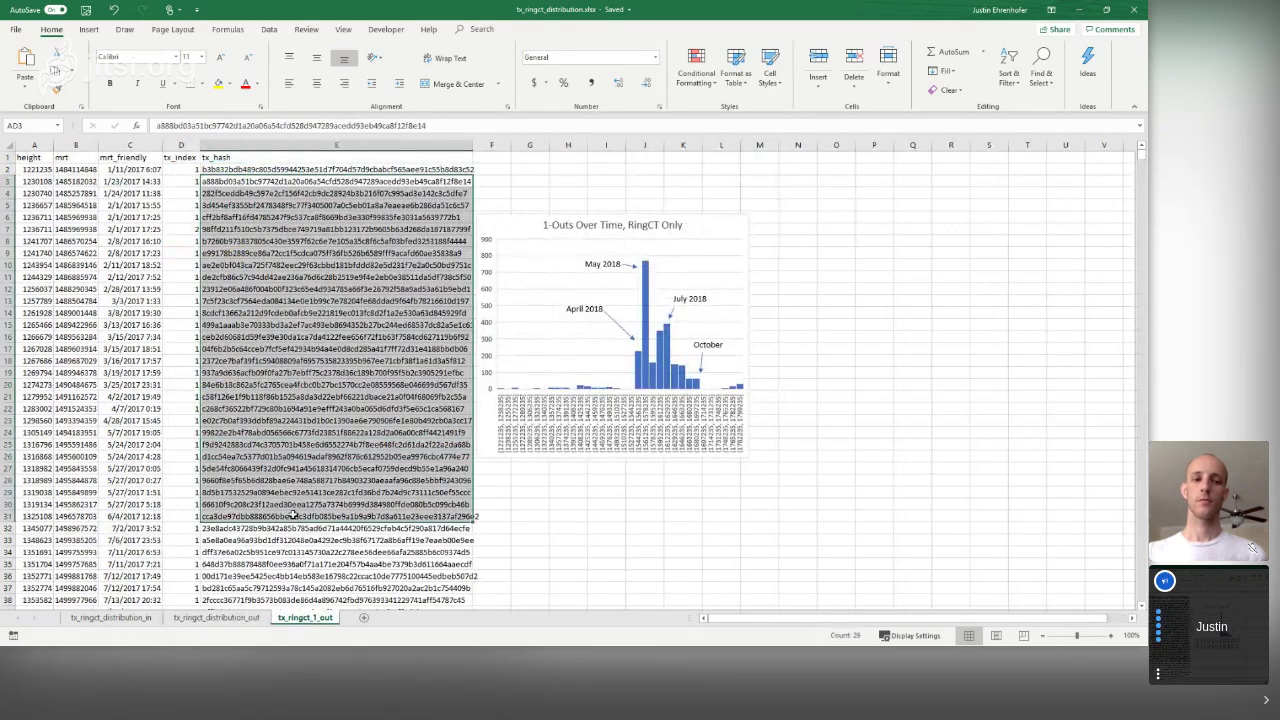
pyautogui.moveTo(306, 178); pyautogui.dragTo(310, 352)
pyautogui.click(322, 373)
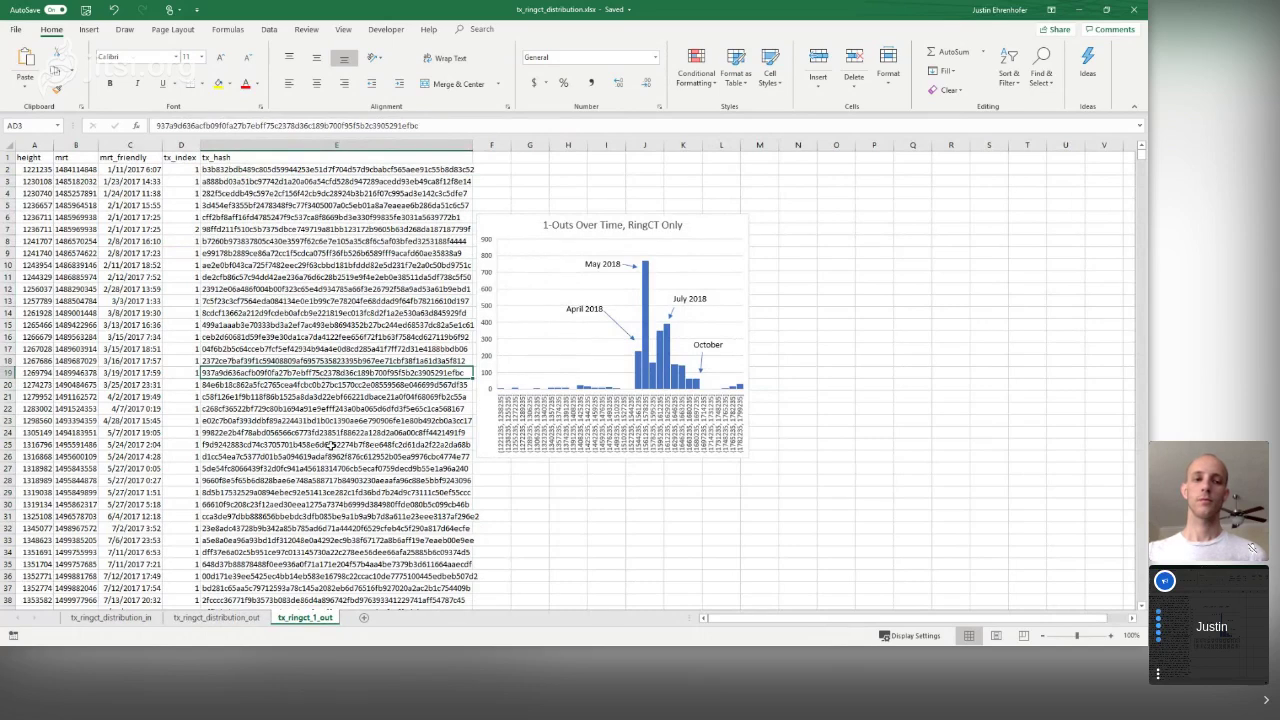
pyautogui.click(510, 232)
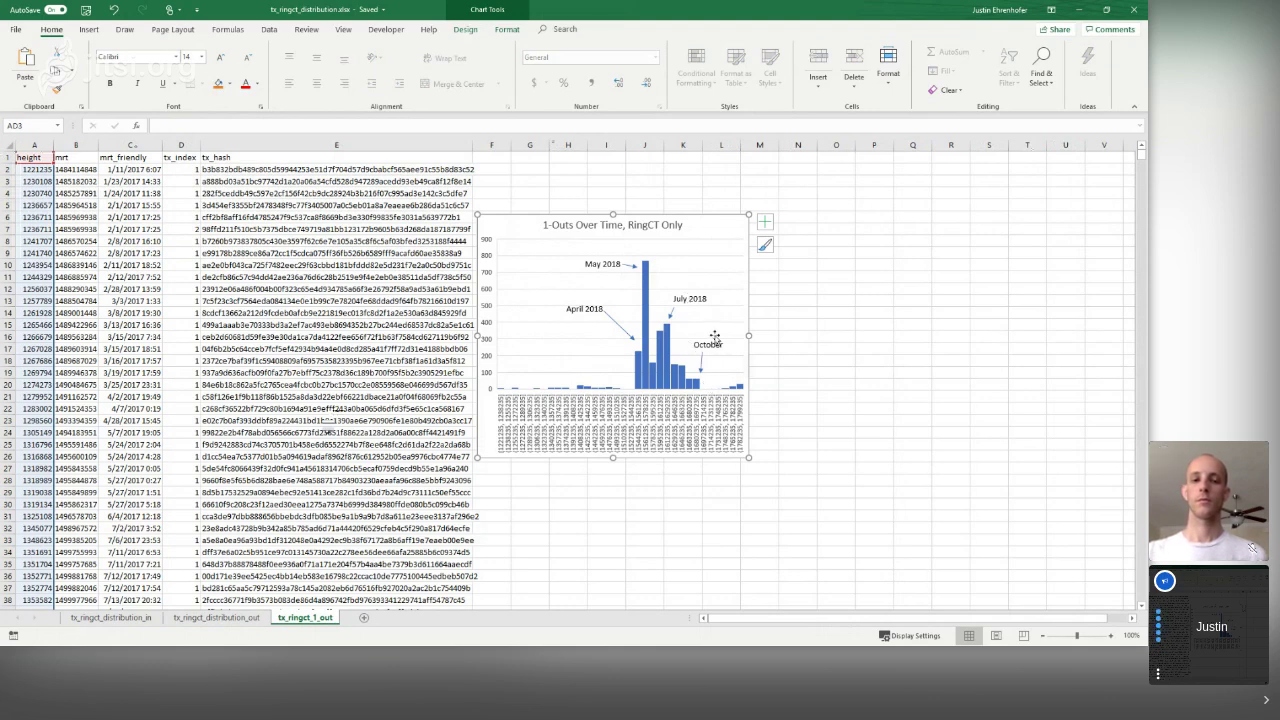
pyautogui.click(778, 348)
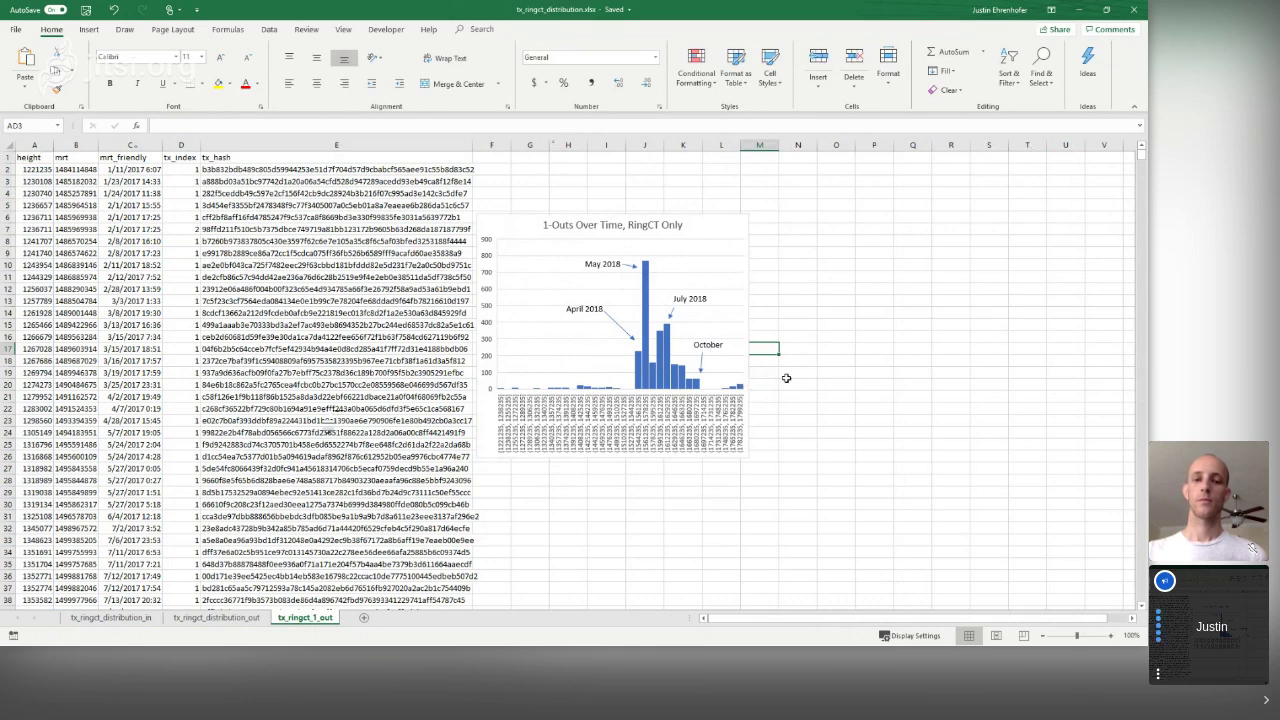
pyautogui.click(646, 325)
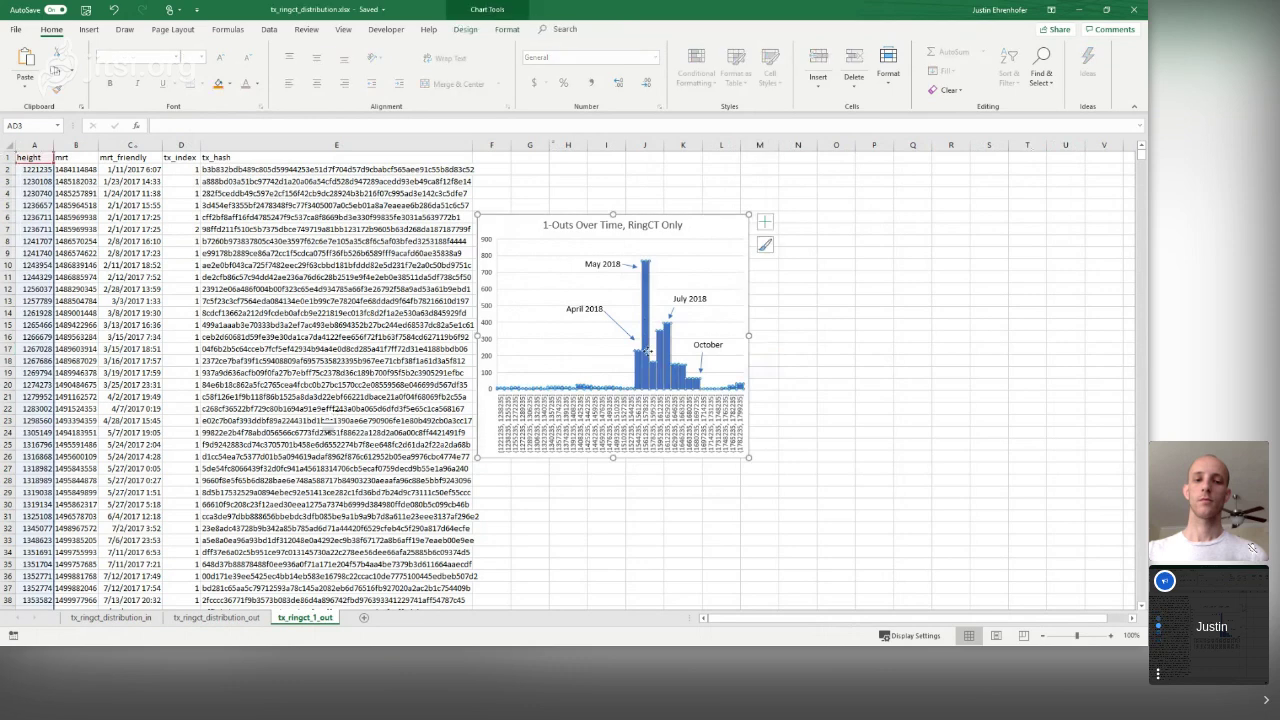
pyautogui.click(646, 318)
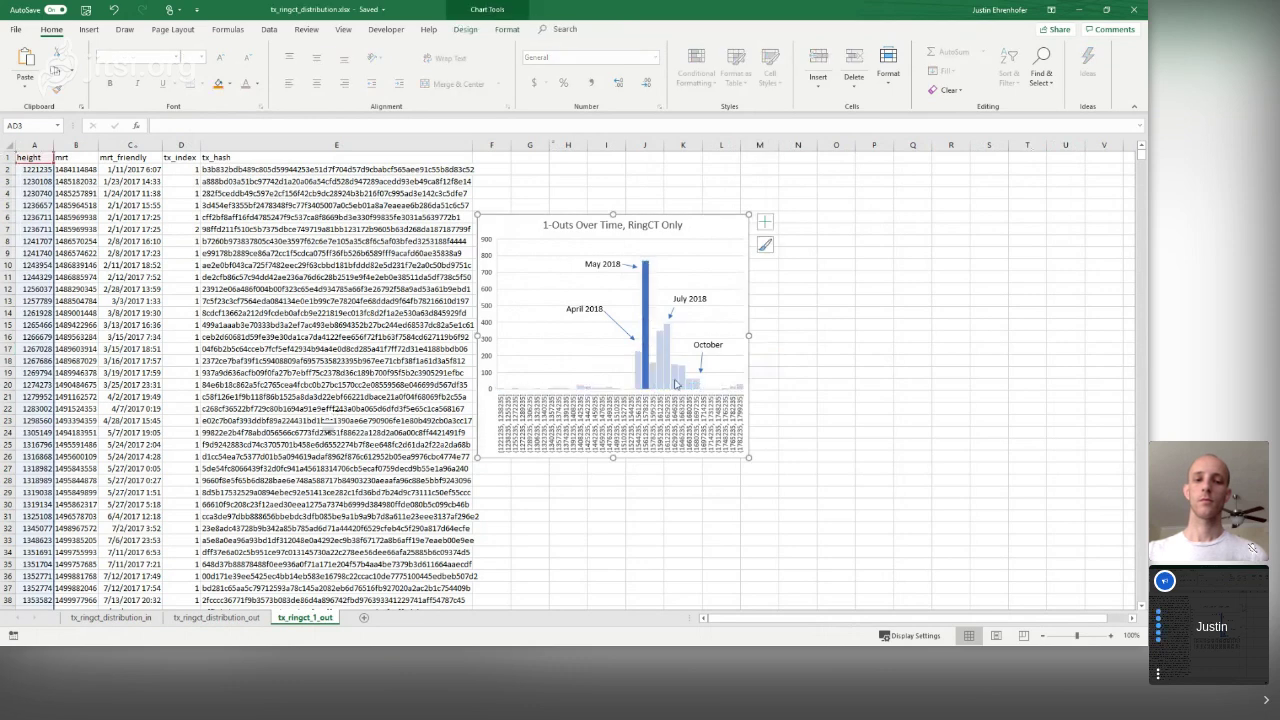
pyautogui.click(790, 360)
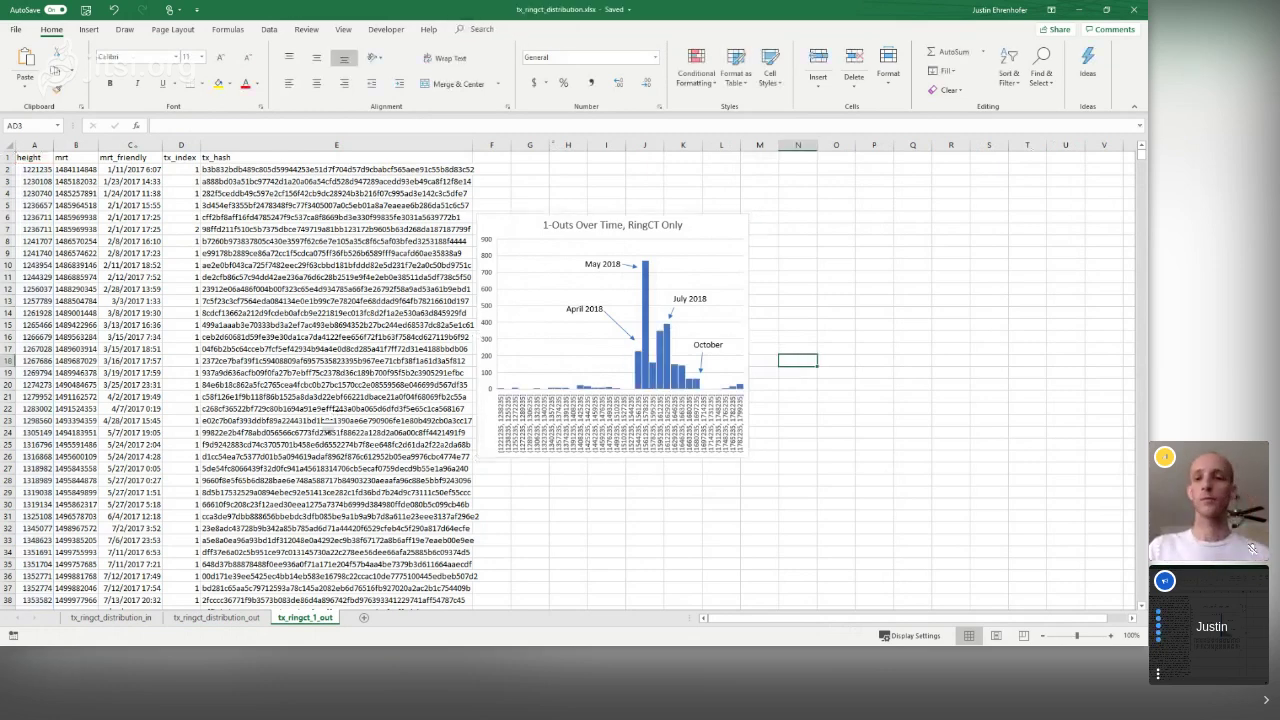
pyautogui.hotkey('alt', 'Tab')
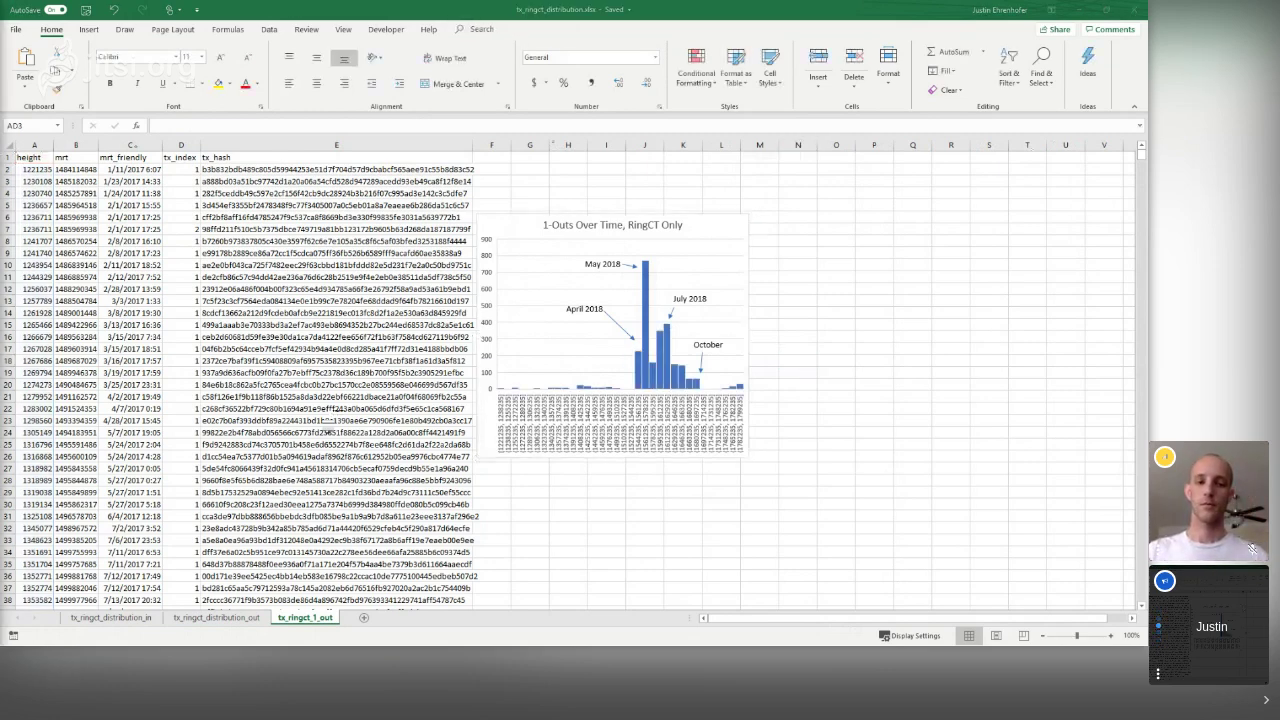